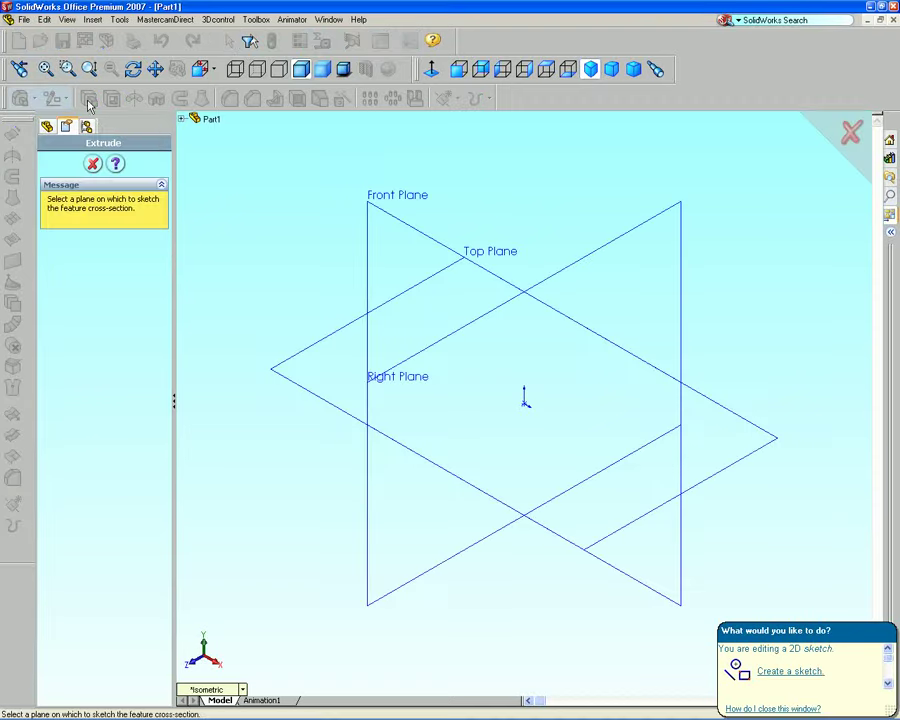
Sketch a 106 mm diameter circle at the origin on the Front Plane.
left_click(376, 216)
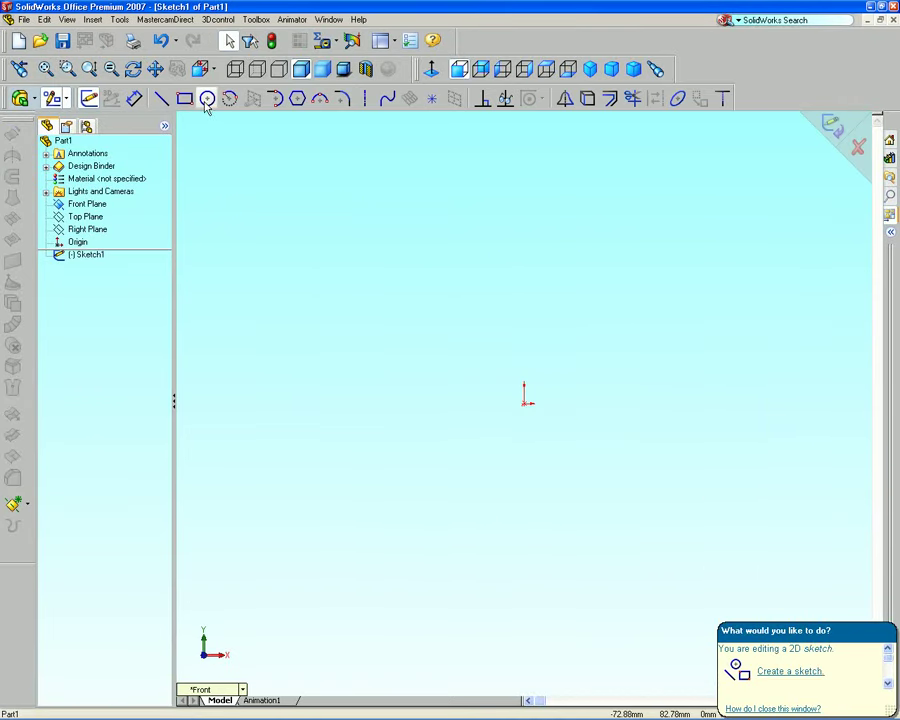
left_click(207, 98)
left_click(524, 403)
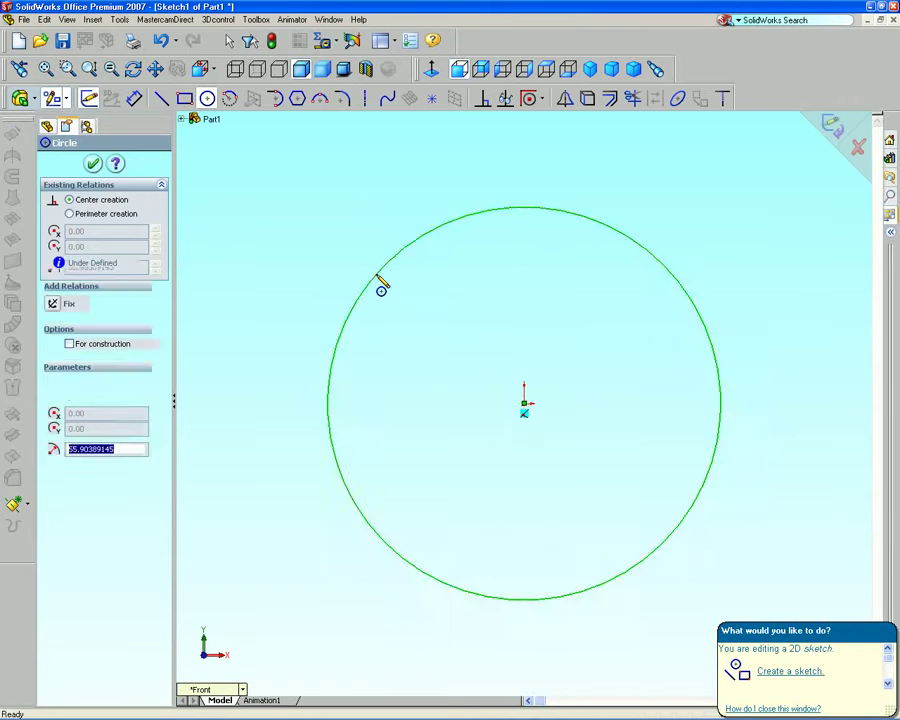
left_click(415, 321)
left_click(134, 98)
left_click(505, 268)
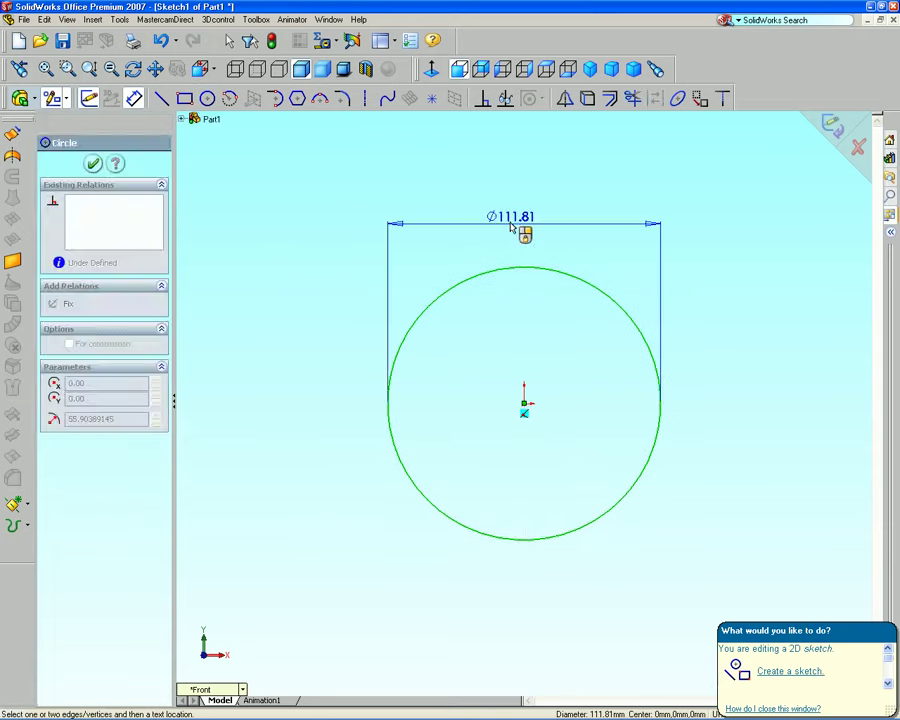
left_click(520, 220)
type("106")
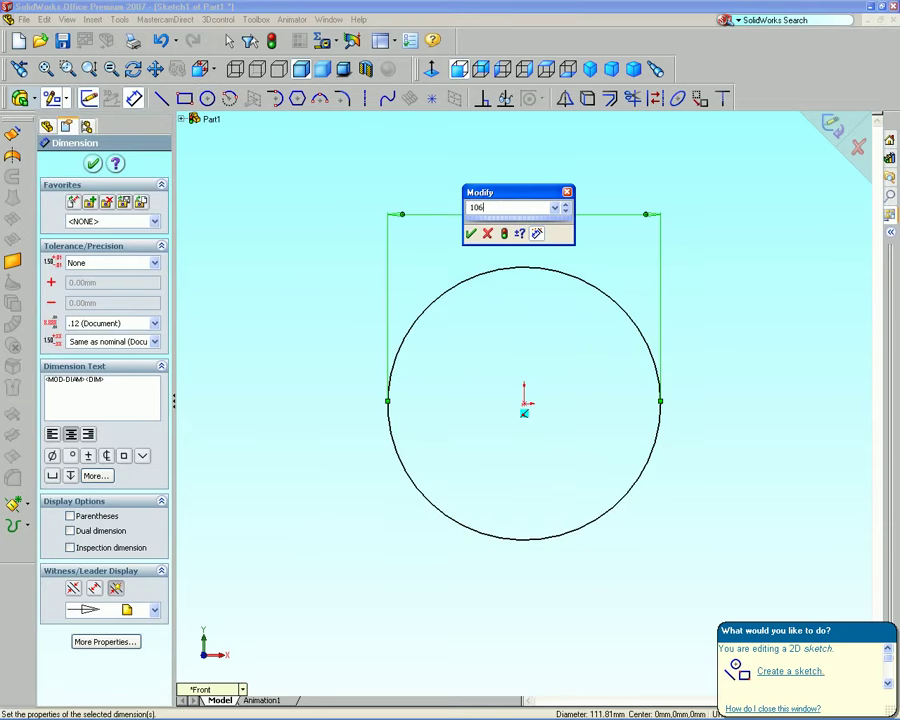
left_click(470, 233)
Extrude the circle Mid Plane to a 10 mm thick disc.
left_click(832, 127)
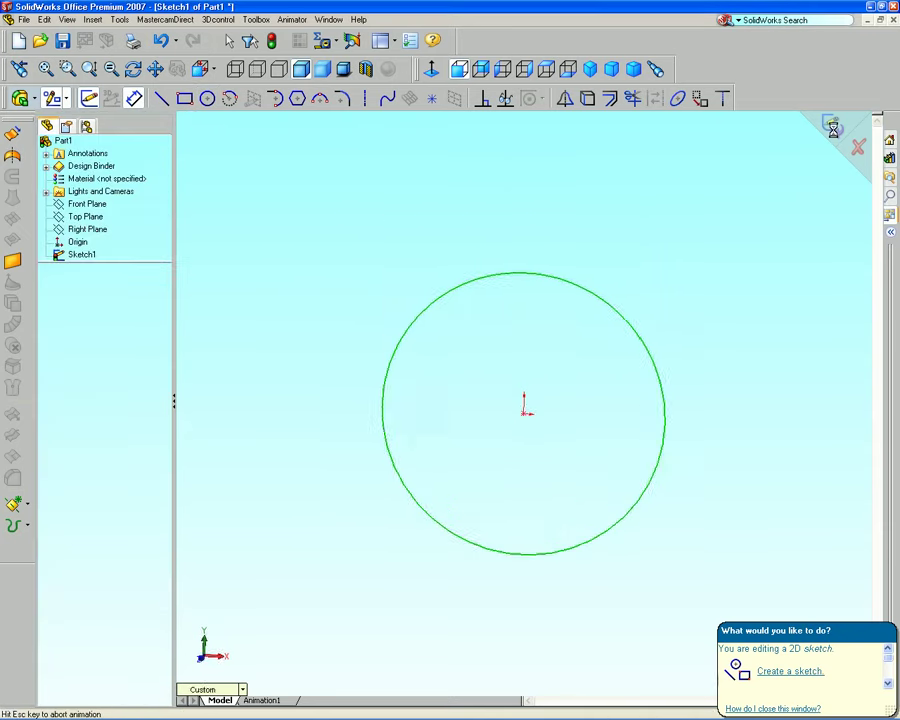
left_click(114, 254)
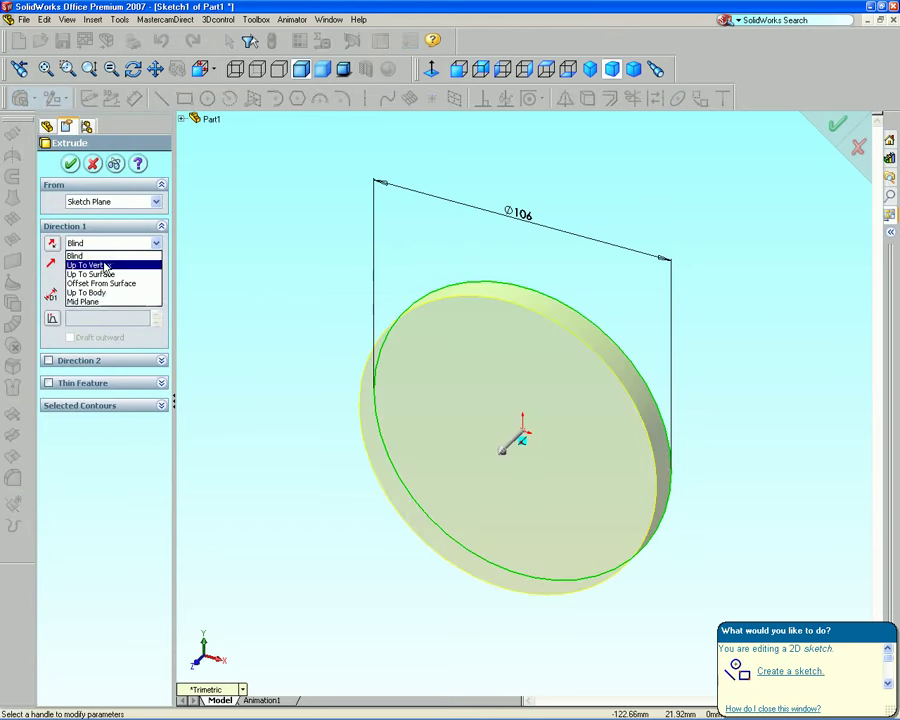
left_click(102, 305)
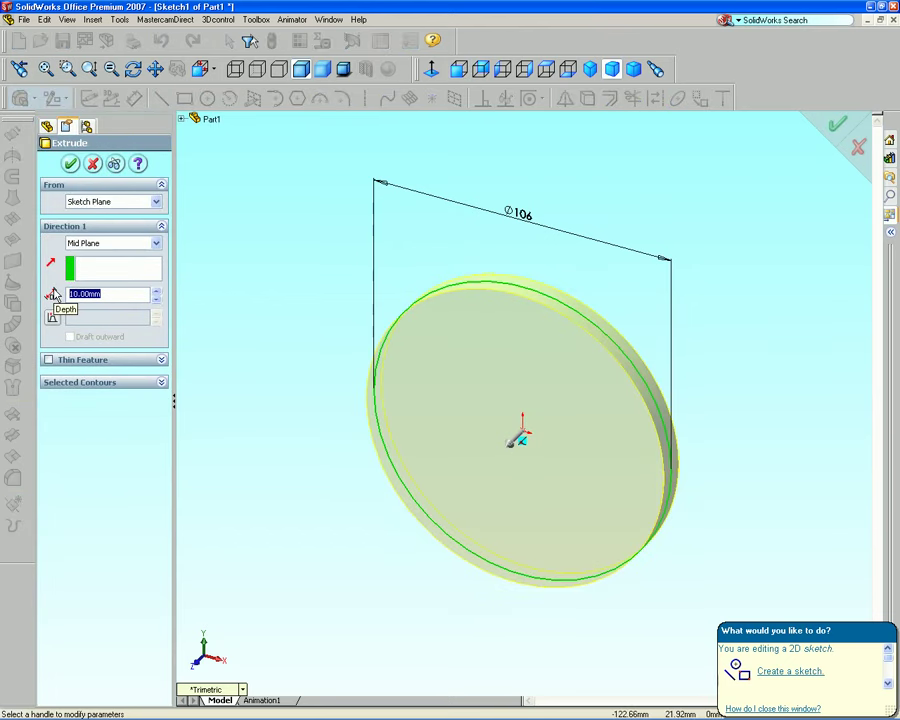
left_click(69, 163)
mouse_move(346, 174)
middle_mouse_down()
mouse_move(526, 266)
mouse_move(436, 296)
middle_mouse_up()
Sketch a 50 mm diameter circle at the origin on the disc face.
left_click(113, 103)
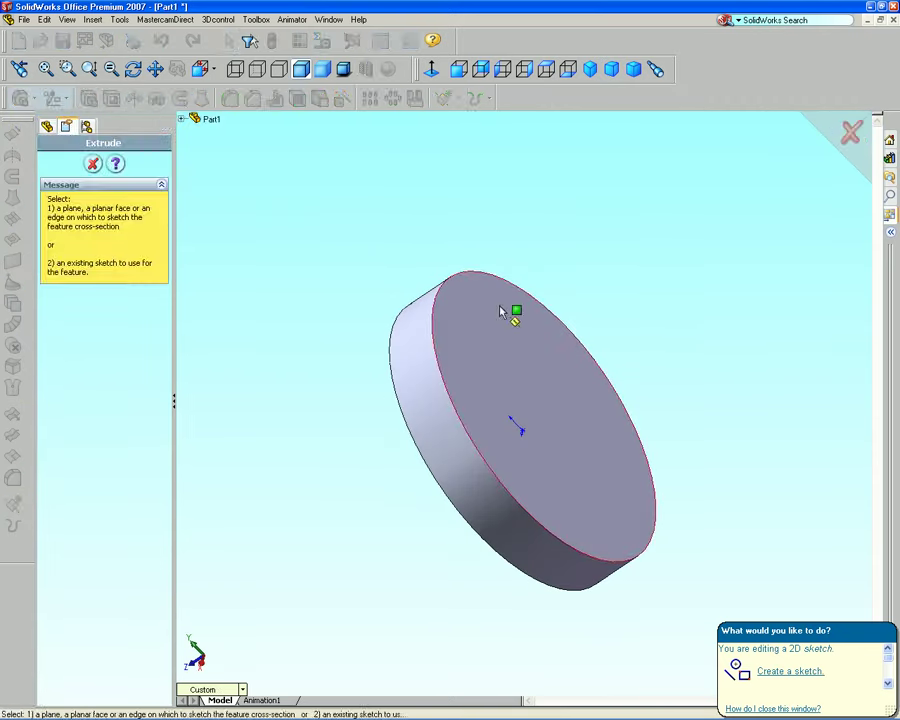
left_click(510, 311)
left_click(207, 98)
middle_click_drag(582, 261, 578, 285)
left_click(539, 423)
left_click(552, 328)
left_click(134, 98)
left_click(563, 317)
left_click(619, 244)
type("50")
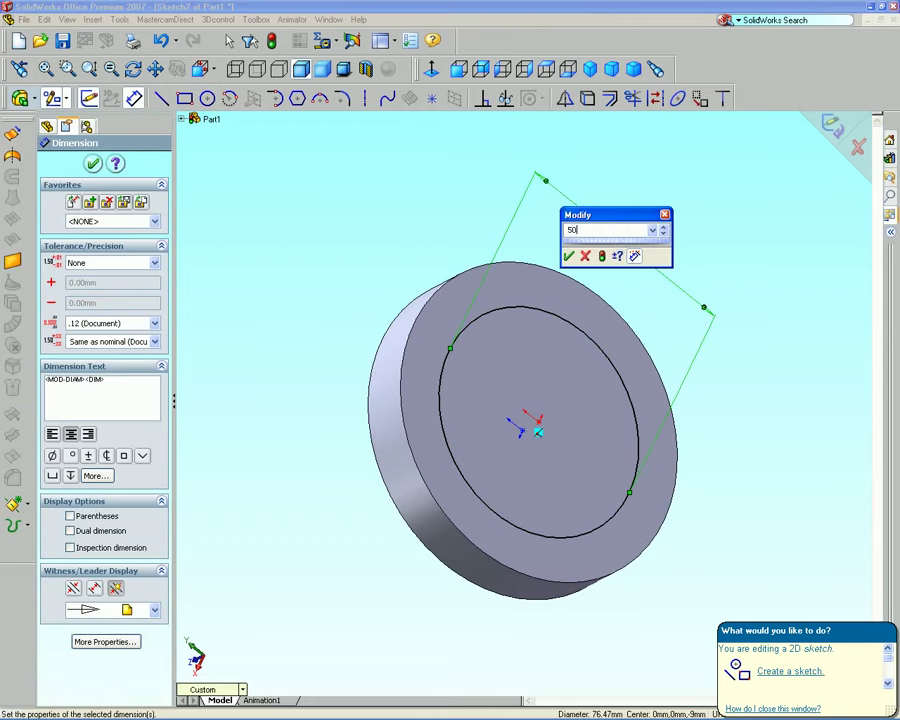
left_click(568, 256)
Extrude the hub circle 18 mm Blind, merged with the disc.
left_click(12, 132)
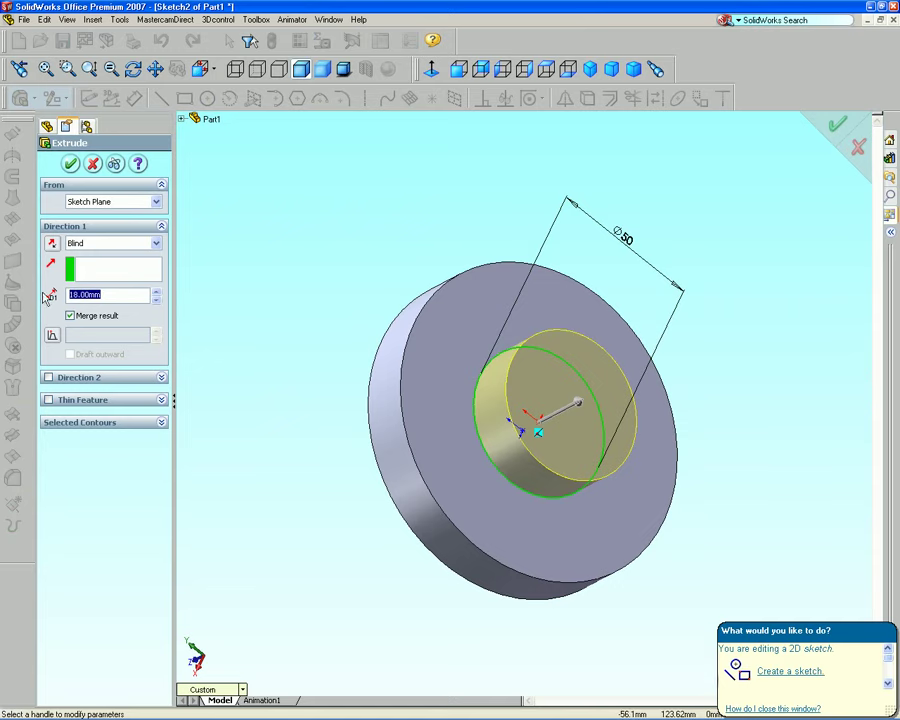
left_click(71, 163)
middle_click_drag(285, 251, 434, 267)
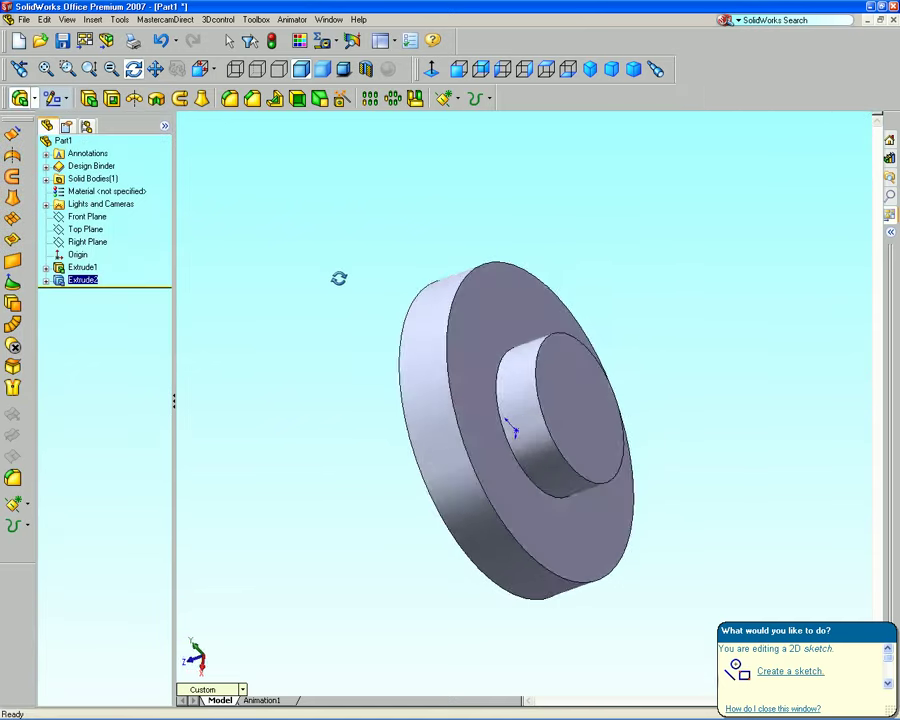
Sketch a centred 15 mm diameter circle on the disc's flat face.
left_click(12, 132)
left_click(516, 362)
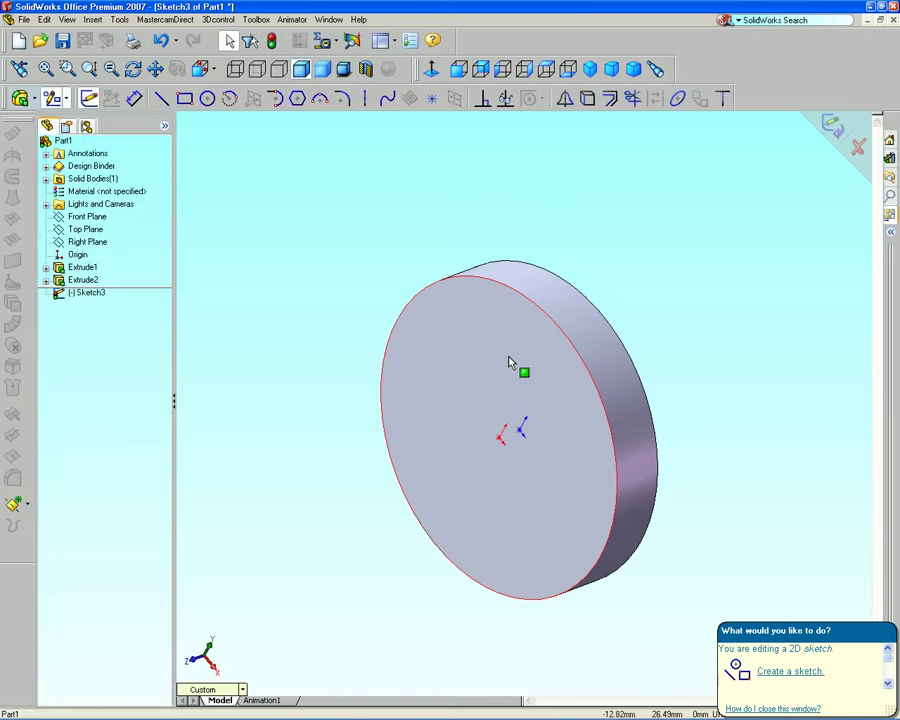
left_click(207, 97)
left_click(501, 453)
left_click(530, 425)
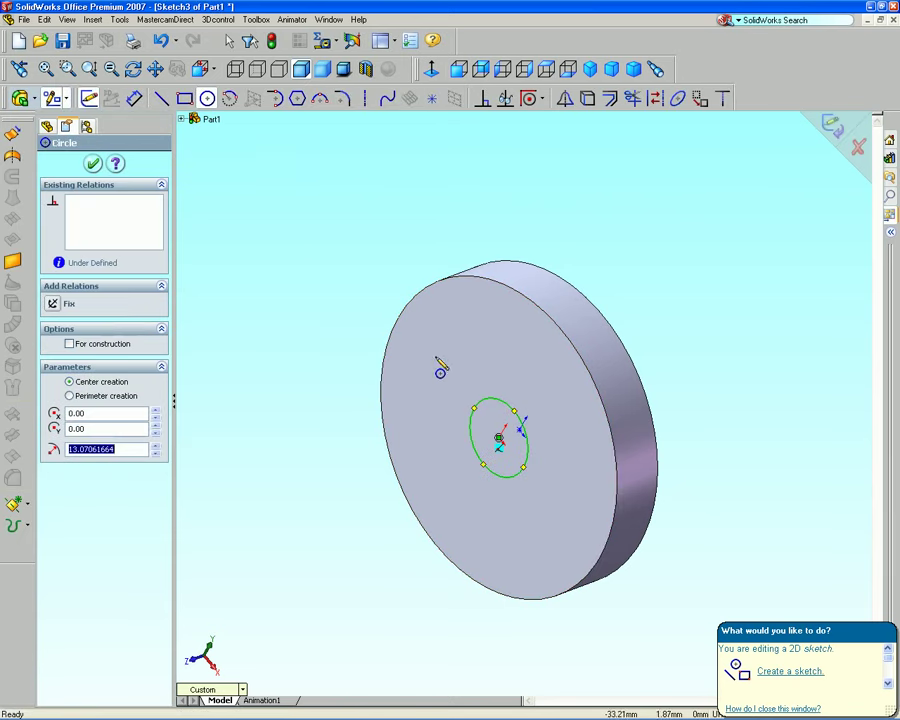
left_click(491, 411)
left_click(465, 366)
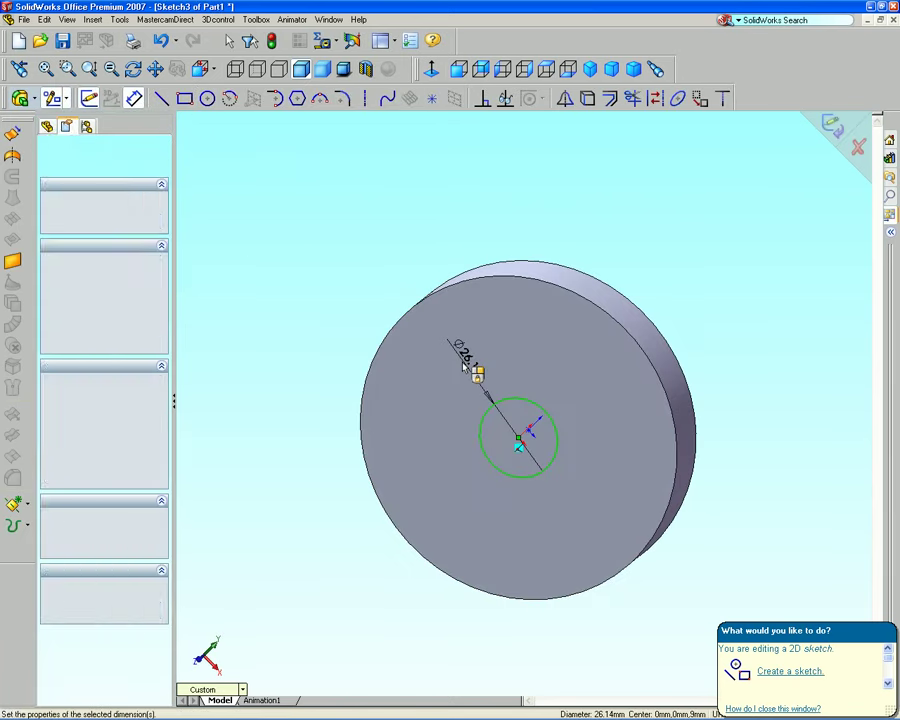
type("15")
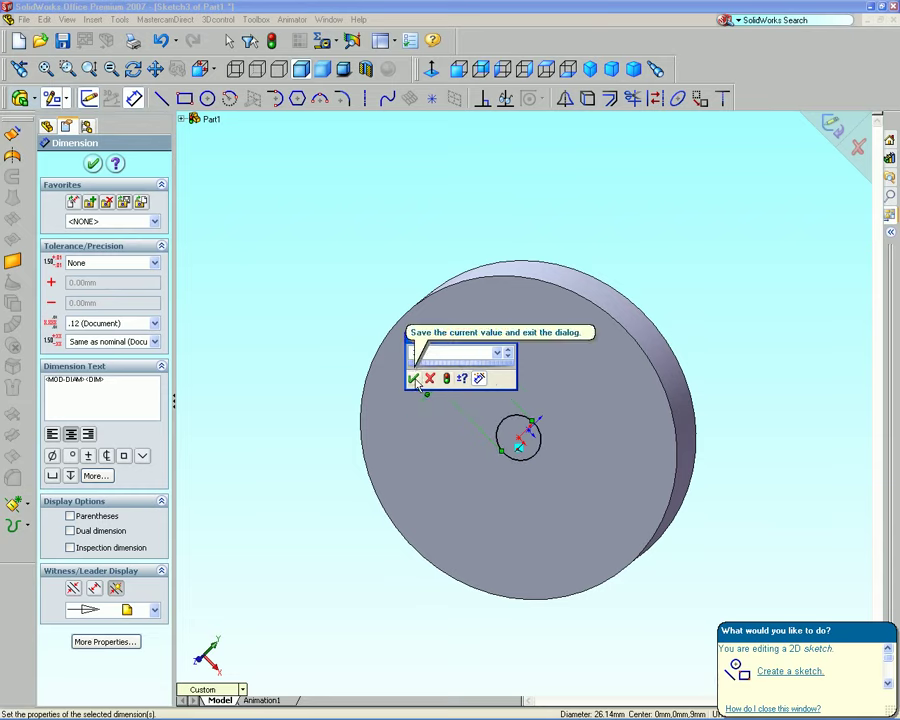
left_click(413, 378)
left_click(749, 222)
Cut-Extrude the 15 mm circle Through All to form the bore.
left_click(830, 125)
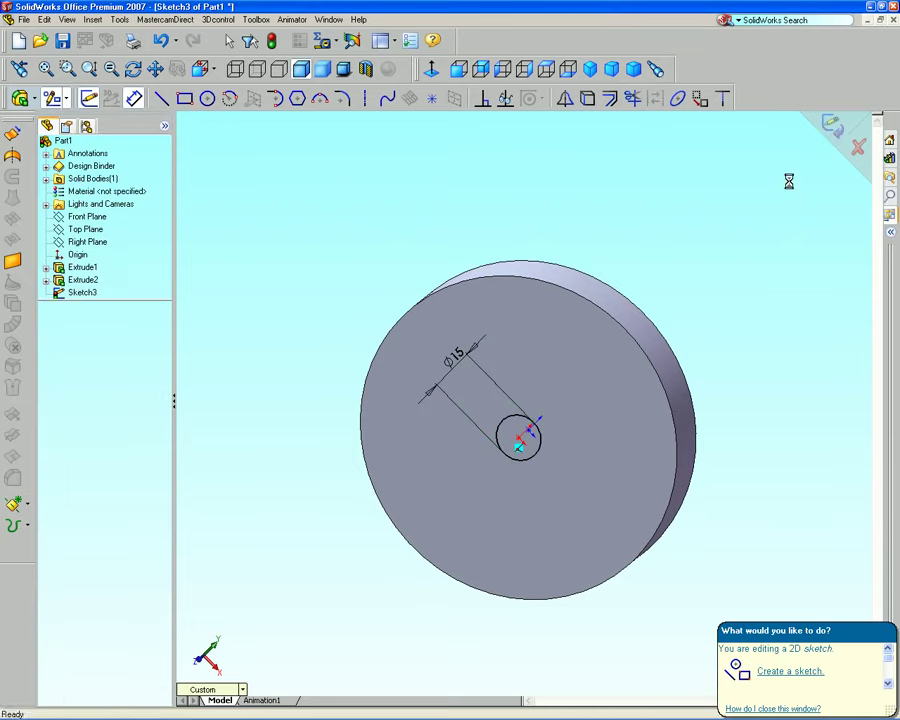
left_click(157, 240)
left_click(90, 261)
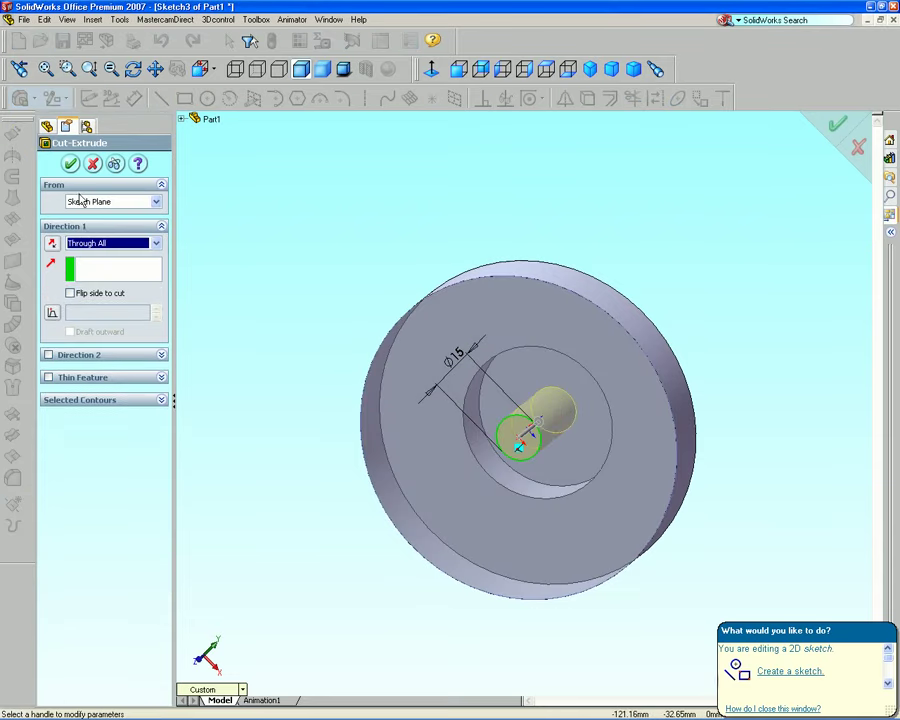
left_click(70, 163)
mouse_move(392, 237)
middle_mouse_down()
mouse_move(510, 328)
mouse_move(639, 346)
middle_mouse_up()
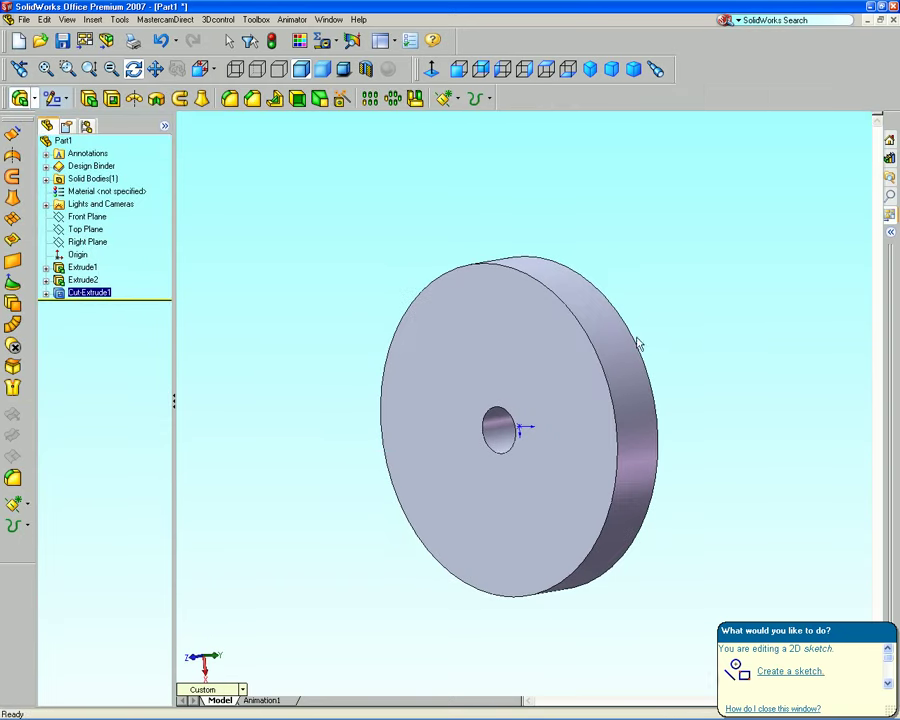
Chamfer the disc's outer rim edge 1 mm at 45°.
left_click(250, 102)
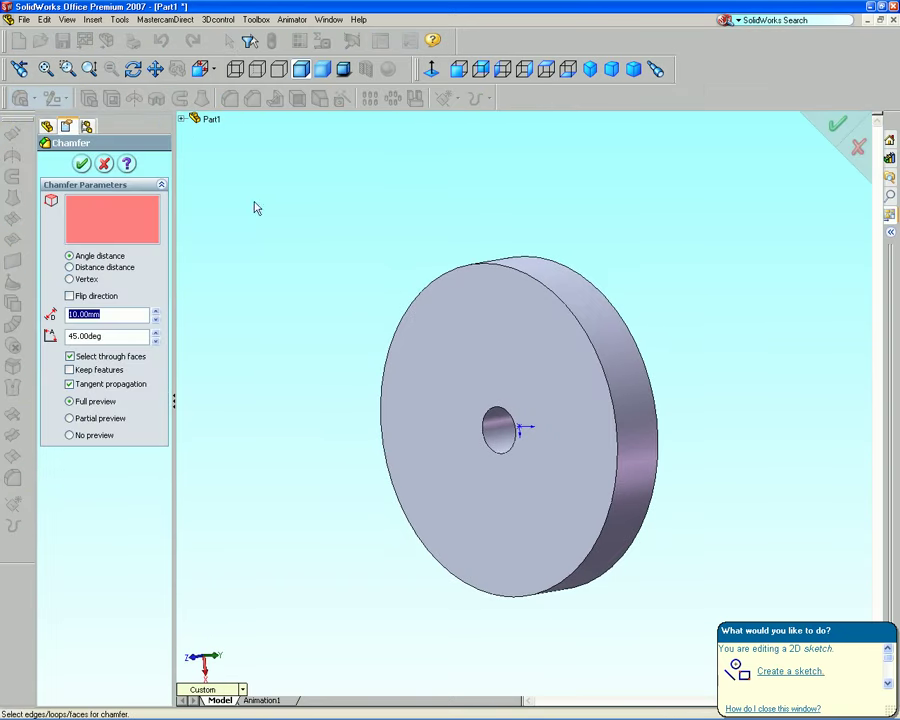
left_click(537, 286)
mouse_move(627, 286)
middle_mouse_down()
mouse_move(508, 258)
mouse_move(617, 237)
middle_mouse_up()
key("Return")
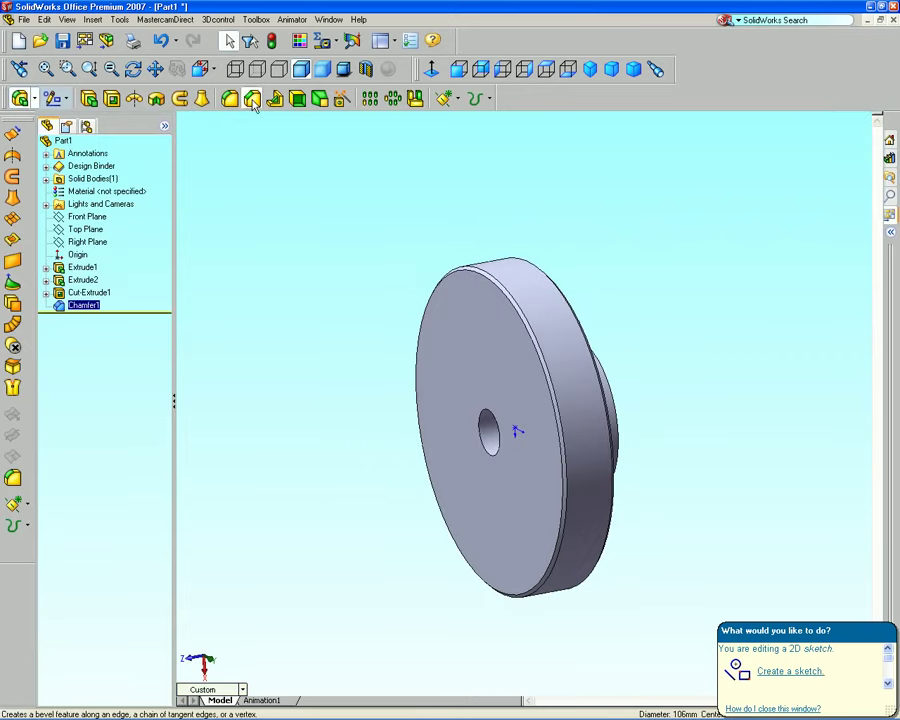
Chamfer the bore edge and hub outer edge 0.5 mm at 45°.
left_click(252, 102)
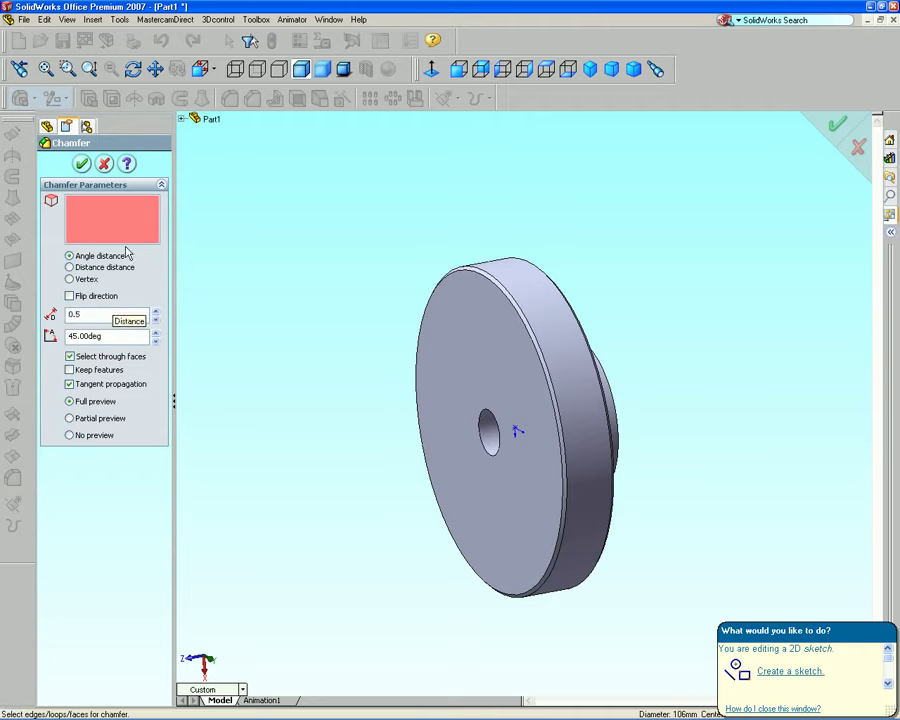
middle_click_drag(368, 412, 446, 446)
left_click(484, 416)
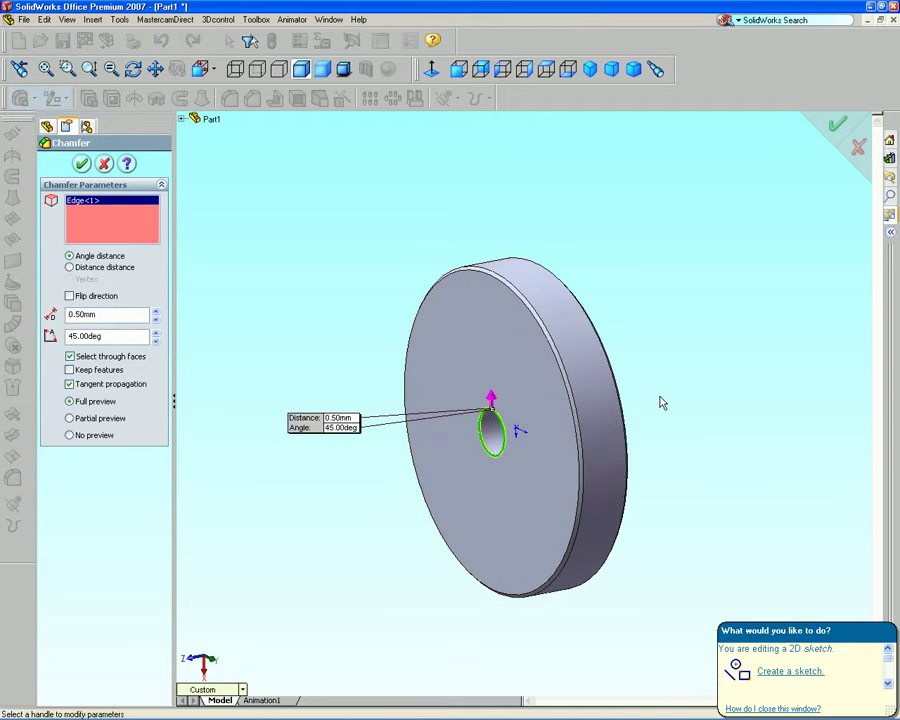
middle_click_drag(662, 402, 560, 405)
left_click(541, 410)
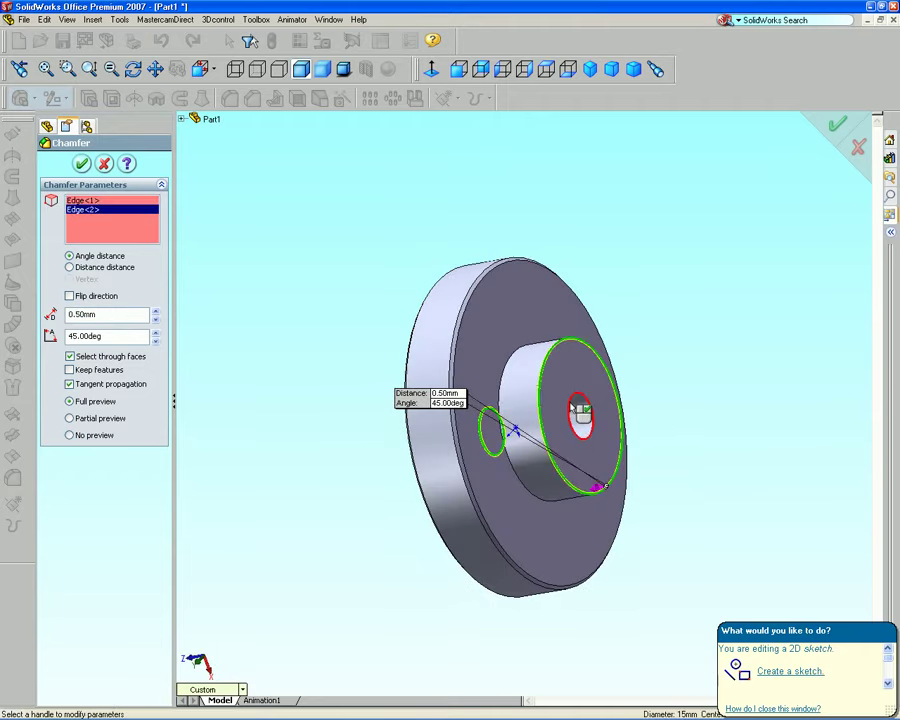
key("Return")
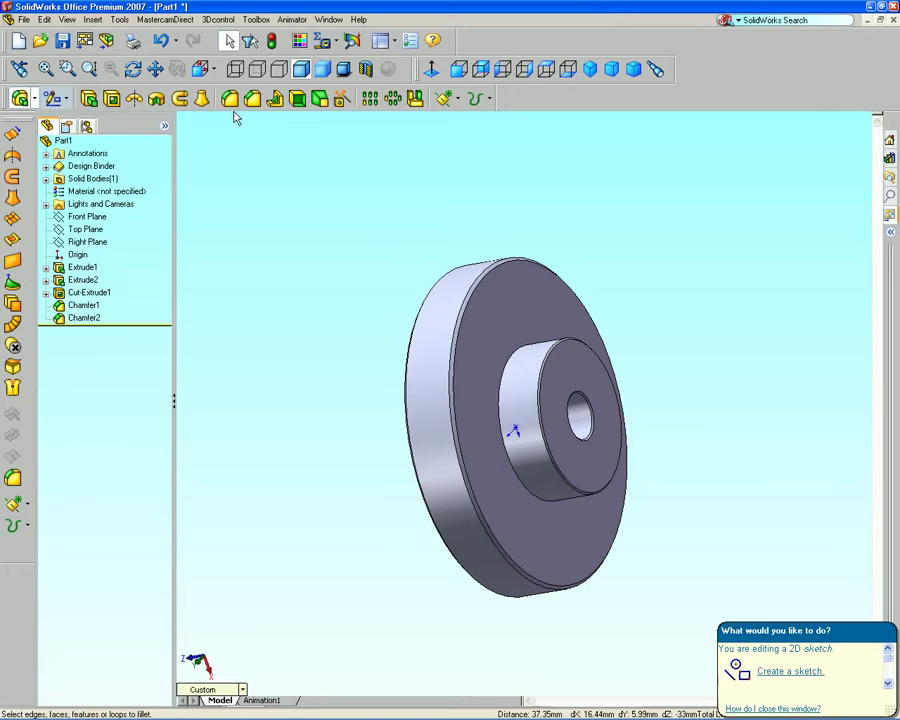
Round a hub edge with a 1 mm fillet and show the isometric view.
left_click(230, 98)
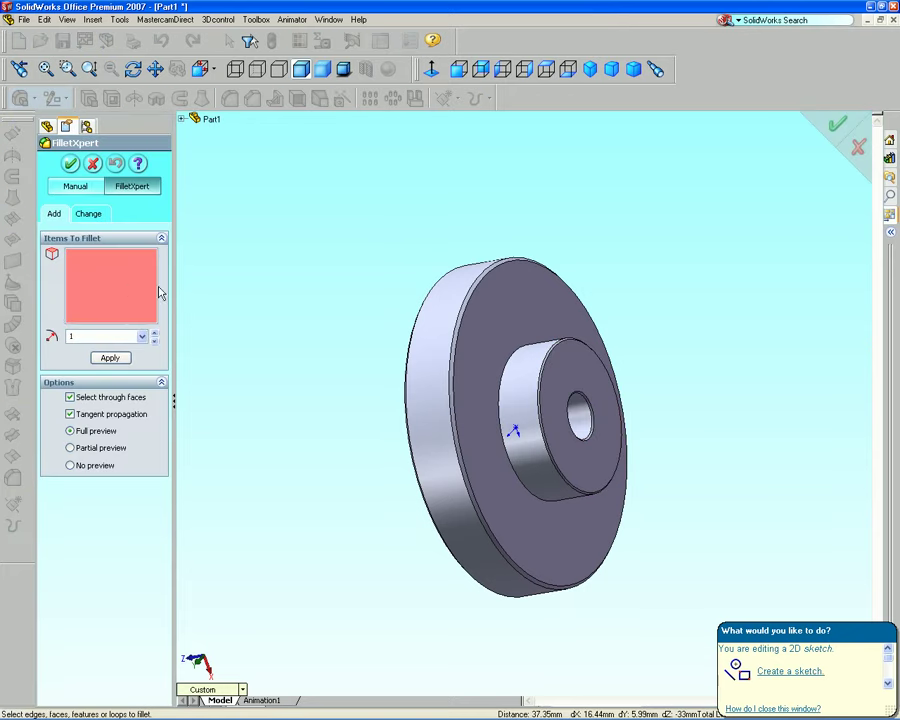
left_click(506, 392)
left_click(506, 392)
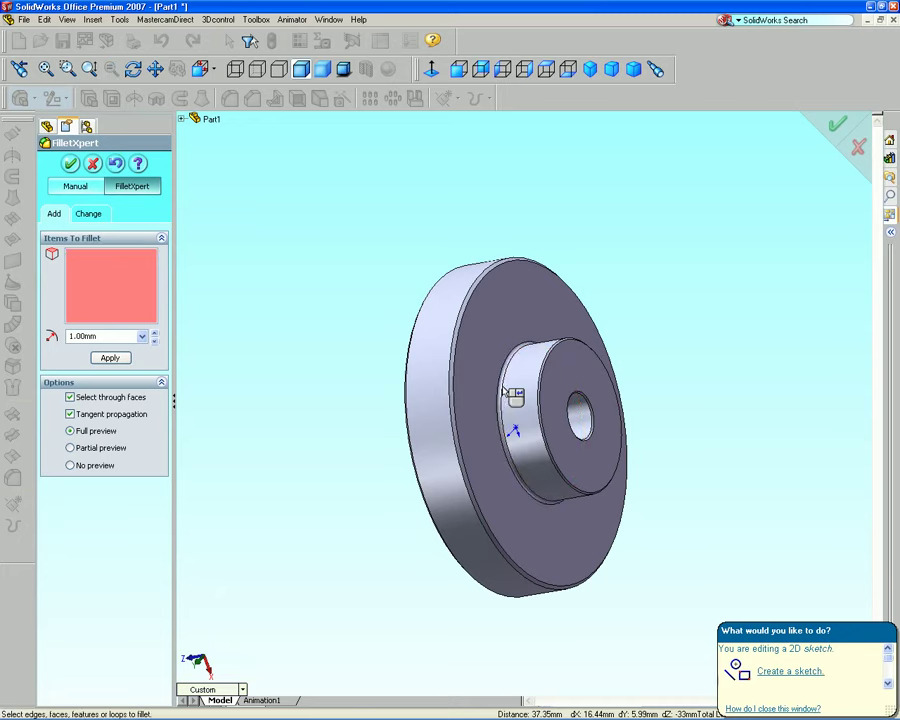
left_click(836, 129)
left_click(591, 70)
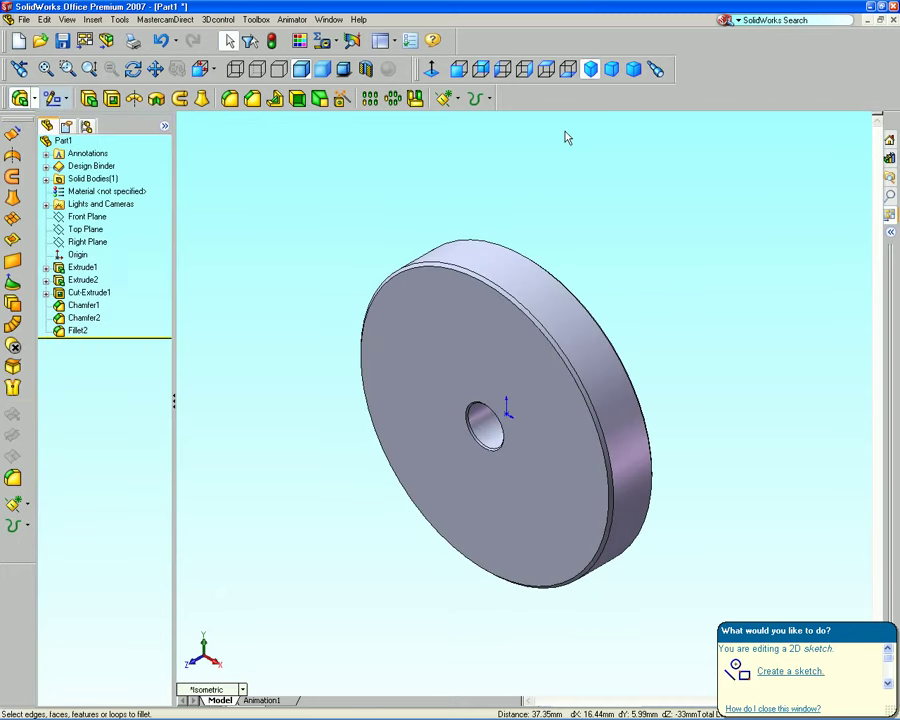
Start a sketch on the Right Plane with a circle above the disc rim.
left_click(86, 242)
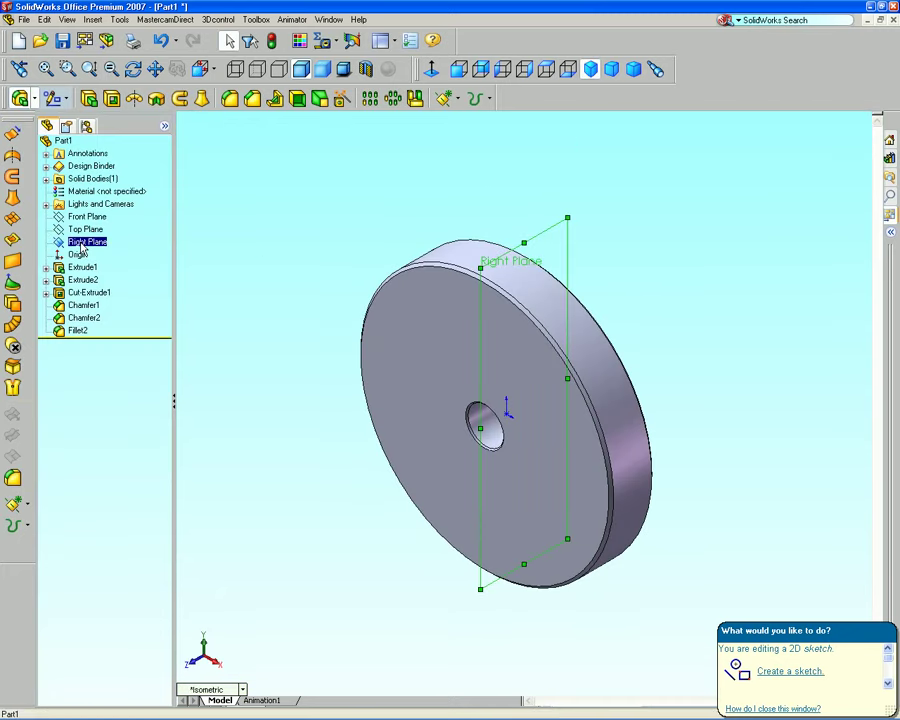
right_click(86, 242)
left_click(110, 280)
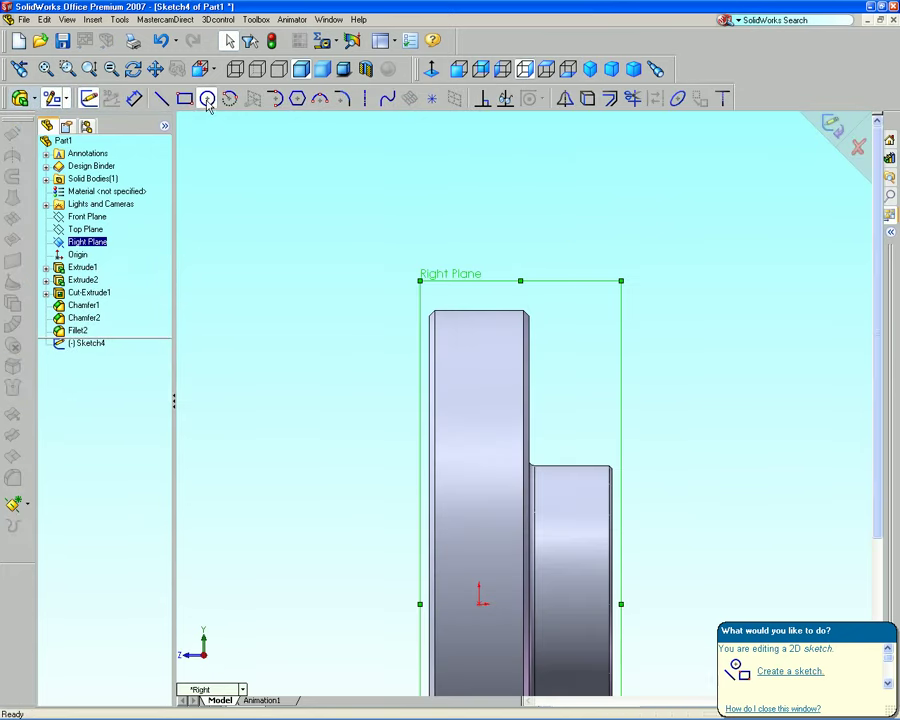
left_click(207, 98)
left_click(478, 243)
left_click(428, 224)
Dimension the circle Ø27, centred 65.50 above the origin, and exit the sketch.
left_click(134, 98)
left_click(466, 185)
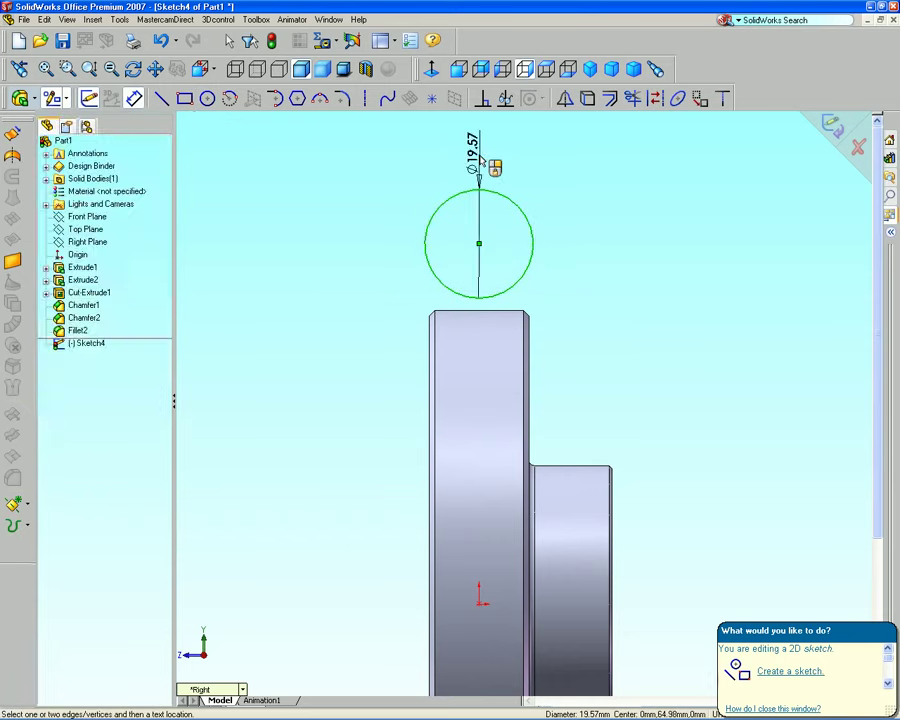
left_click(490, 155)
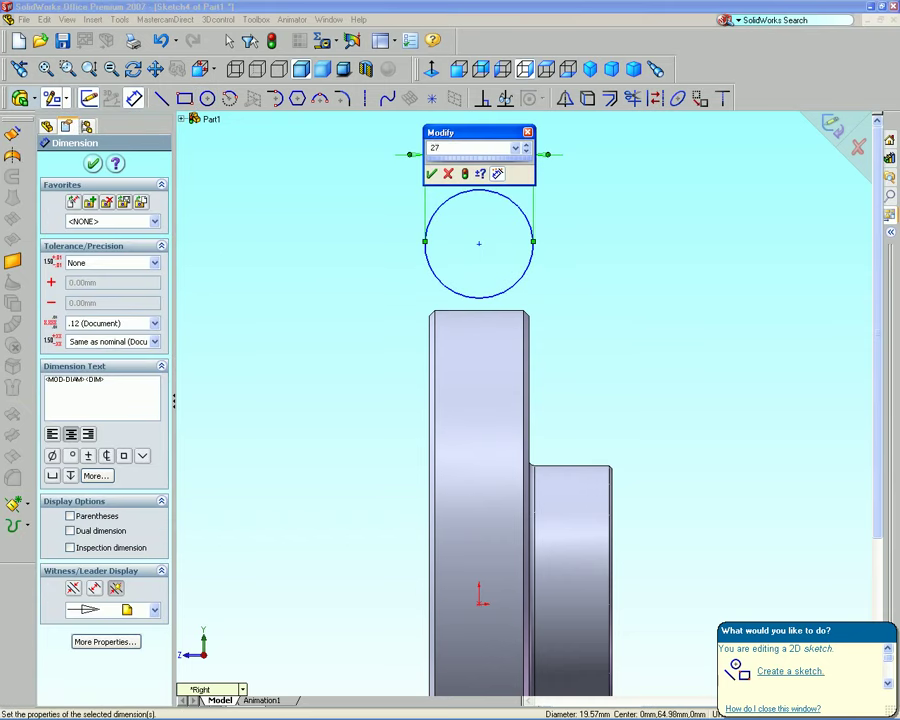
left_click(431, 173)
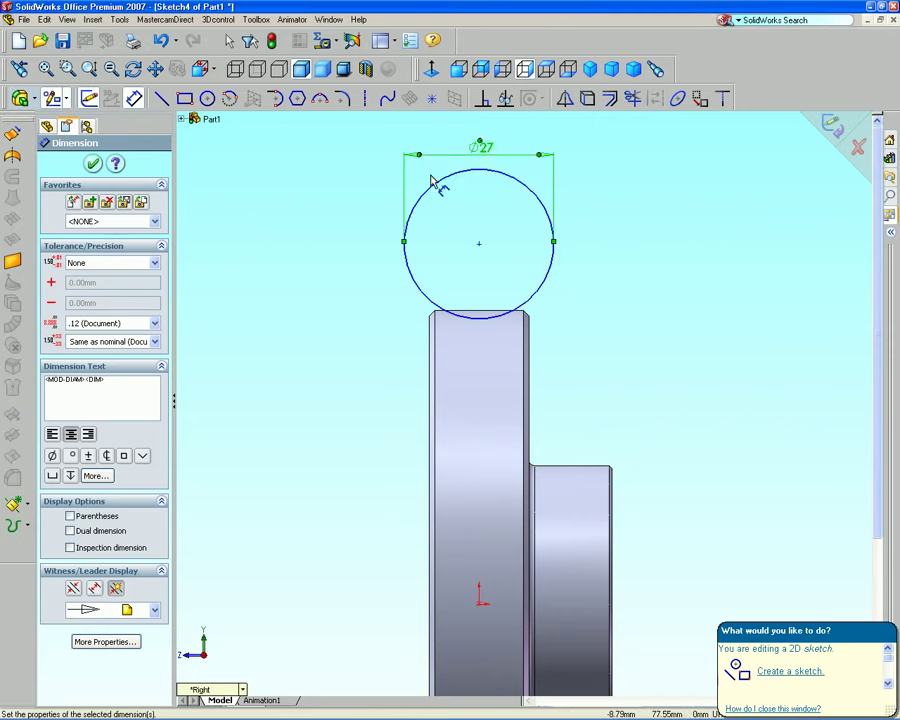
key("z")
left_click(492, 292)
left_click(492, 533)
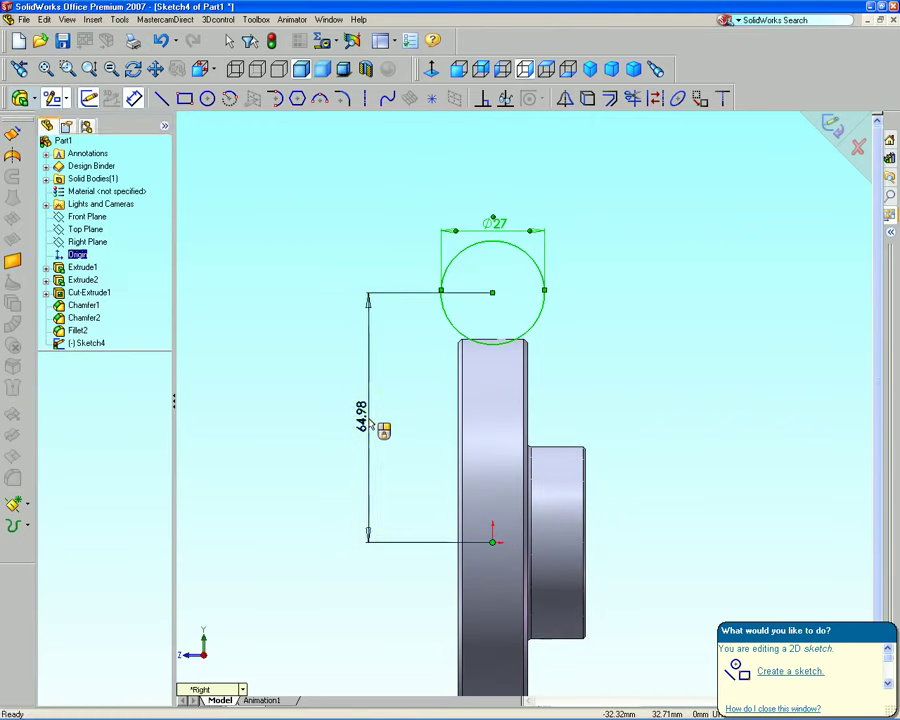
left_click(370, 425)
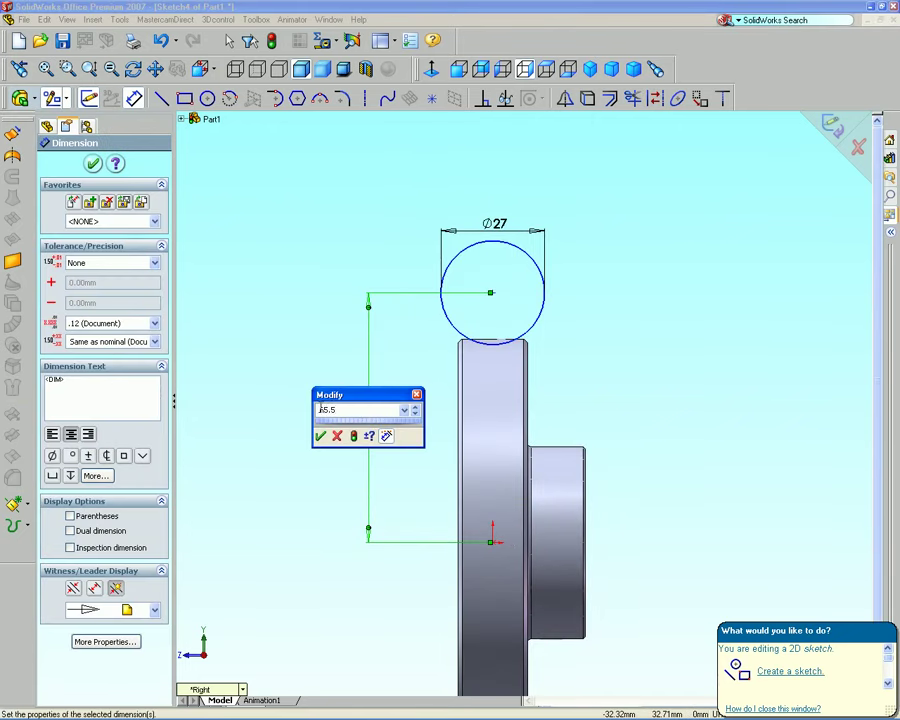
left_click(320, 436)
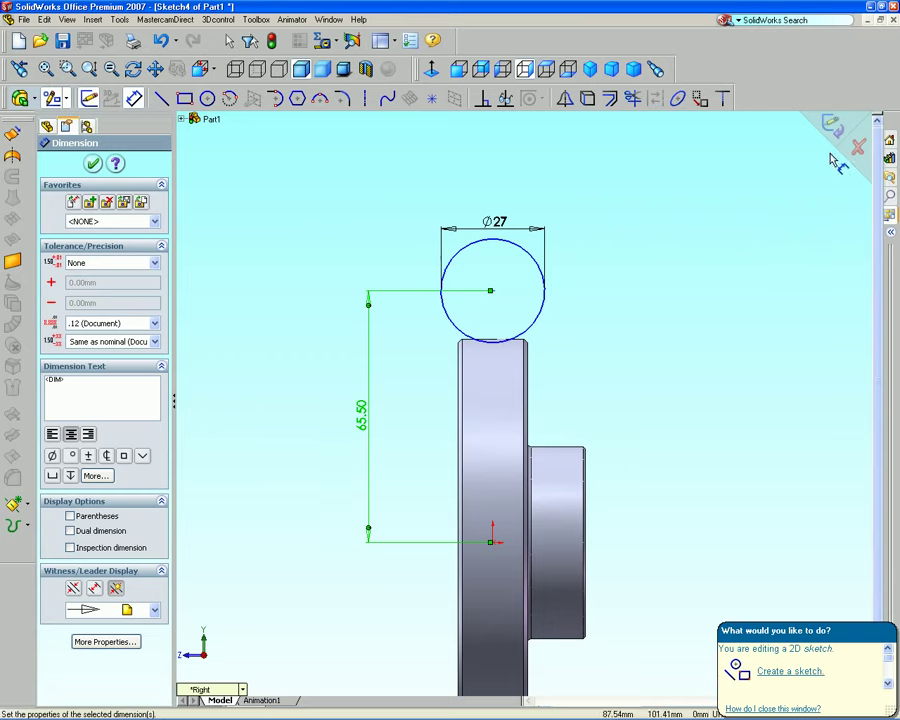
left_click(831, 124)
left_click(590, 69)
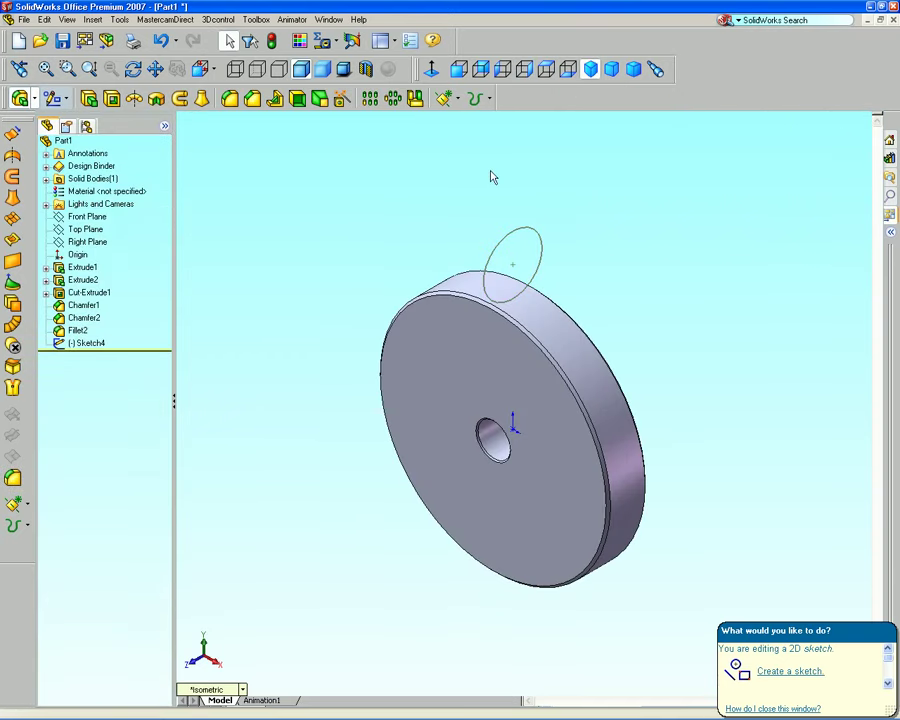
Create reference axis Axis1 through the bore's cylindrical face.
left_click(446, 99)
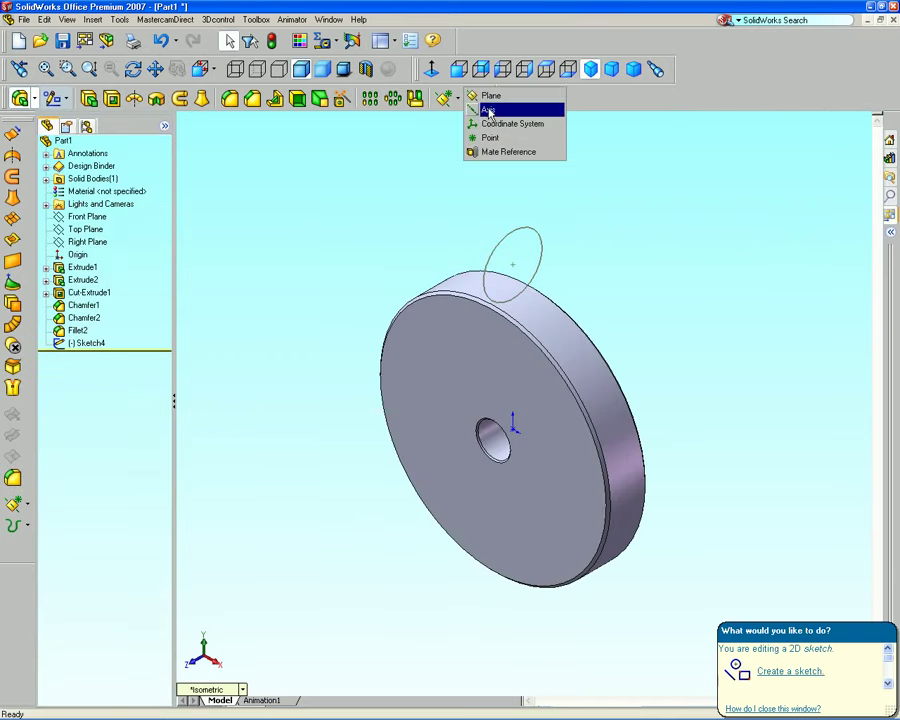
left_click(500, 107)
left_click(485, 437)
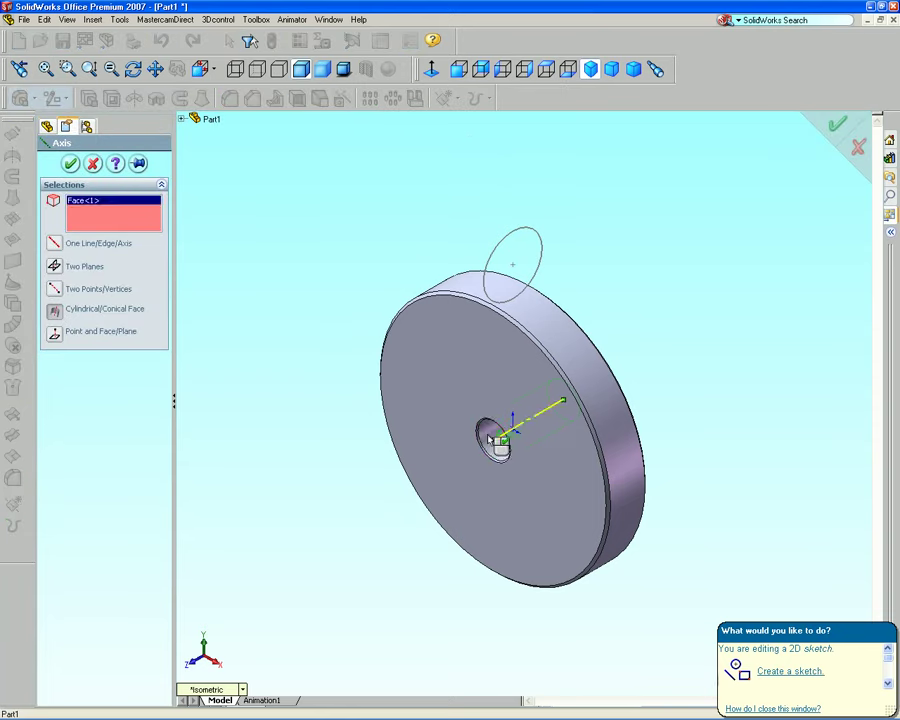
key("Return")
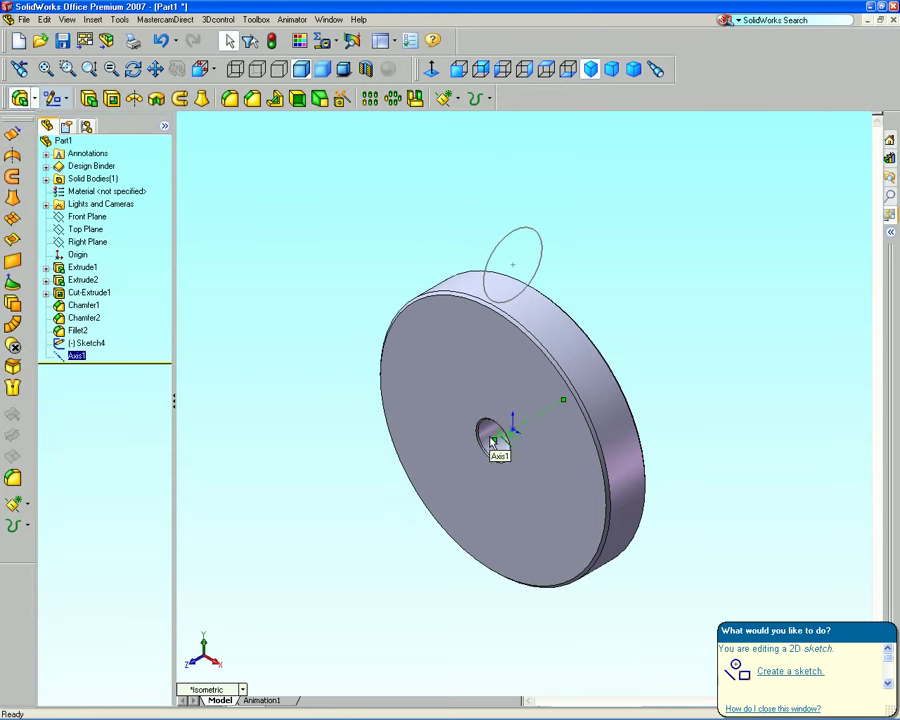
Cut-Revolve Sketch4 about Axis1 to cut a groove around the rim.
left_click(90, 344)
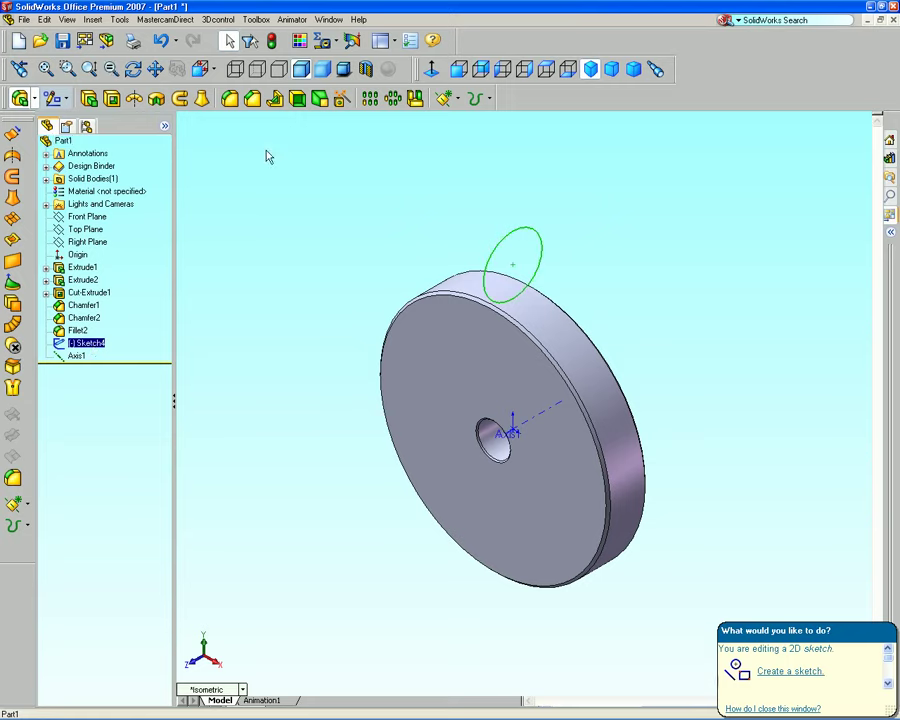
left_click(156, 99)
left_click(535, 425)
key("Return")
mouse_move(650, 340)
middle_mouse_down()
mouse_move(607, 263)
mouse_move(663, 270)
middle_mouse_up()
left_click(590, 68)
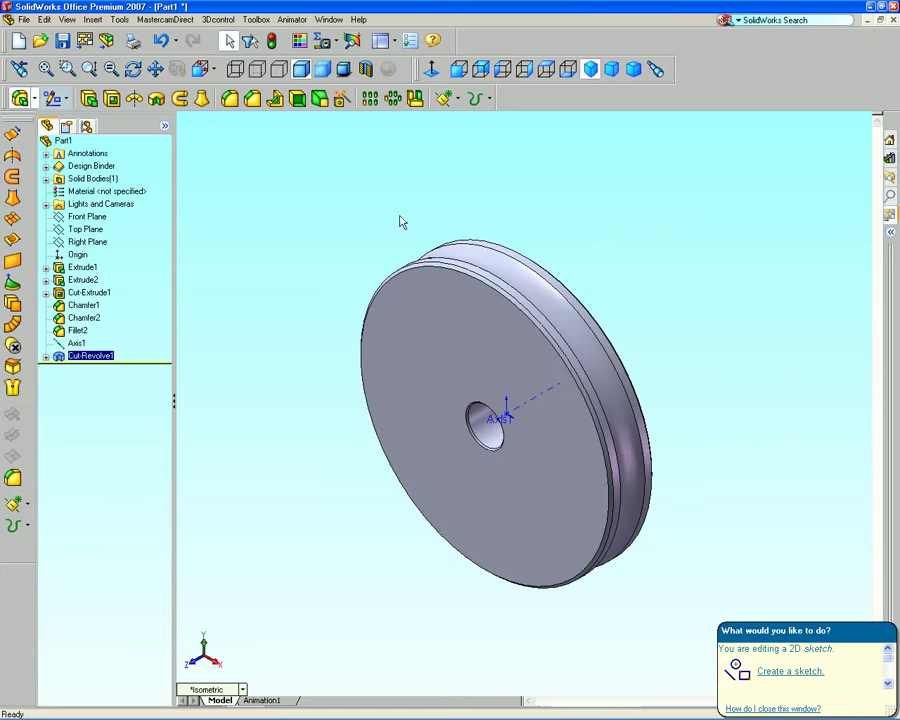
left_click(85, 243)
Start a helix and draw its base circle above the rim on the Right Plane.
left_click(486, 99)
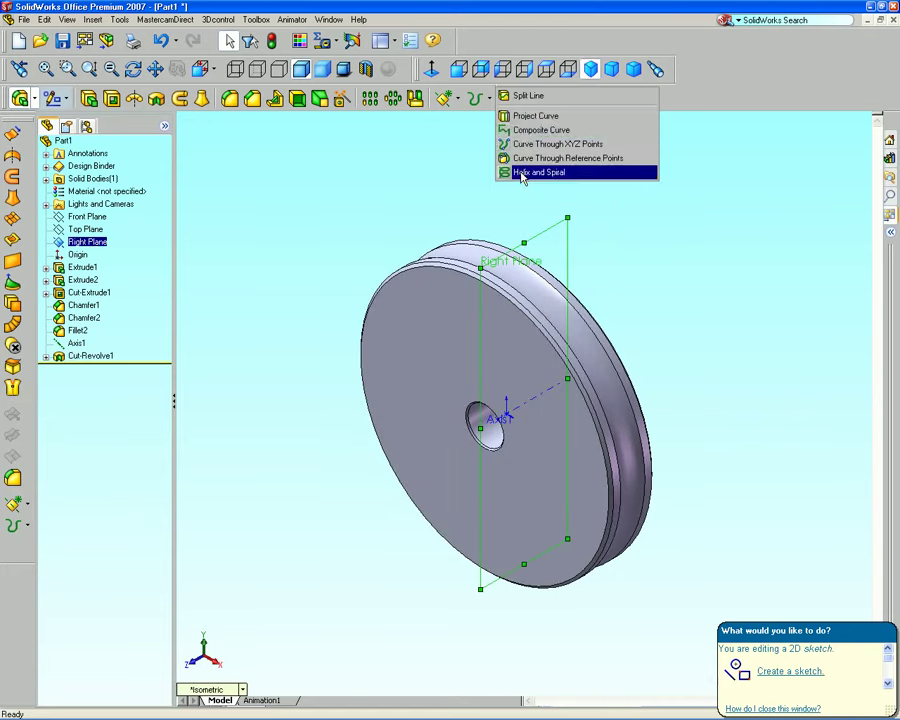
left_click(522, 180)
left_click(343, 68)
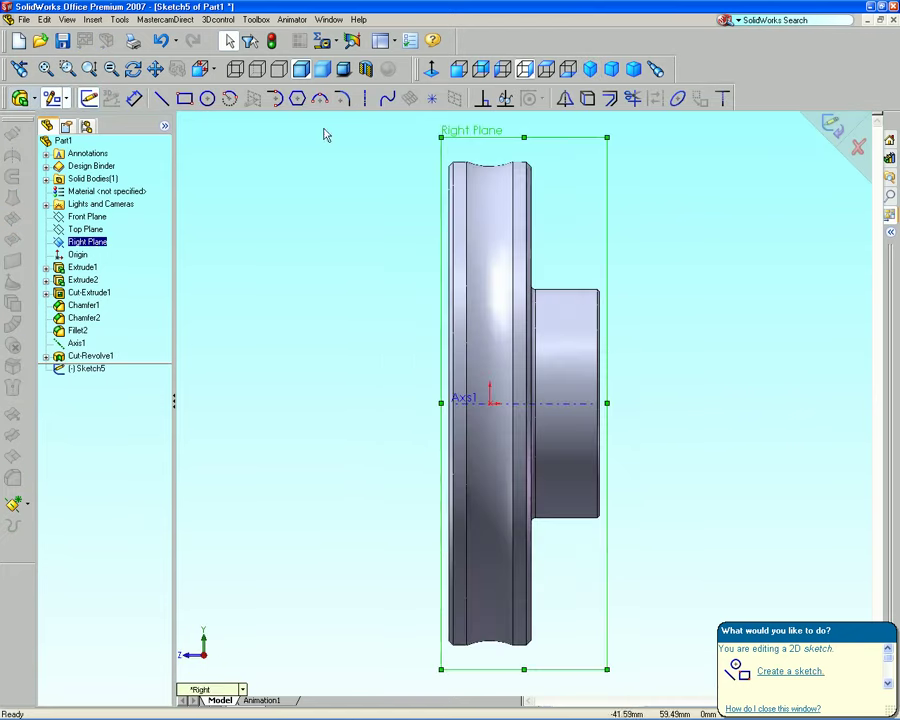
left_click(207, 98)
scroll(512, 204, "down", 2)
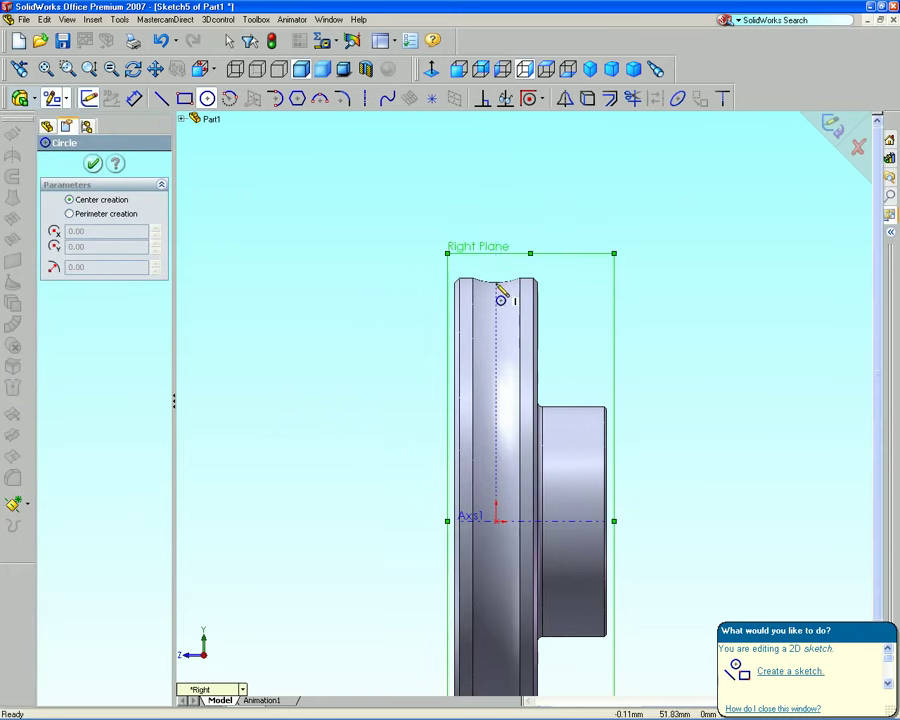
left_click(496, 226)
left_click(540, 240)
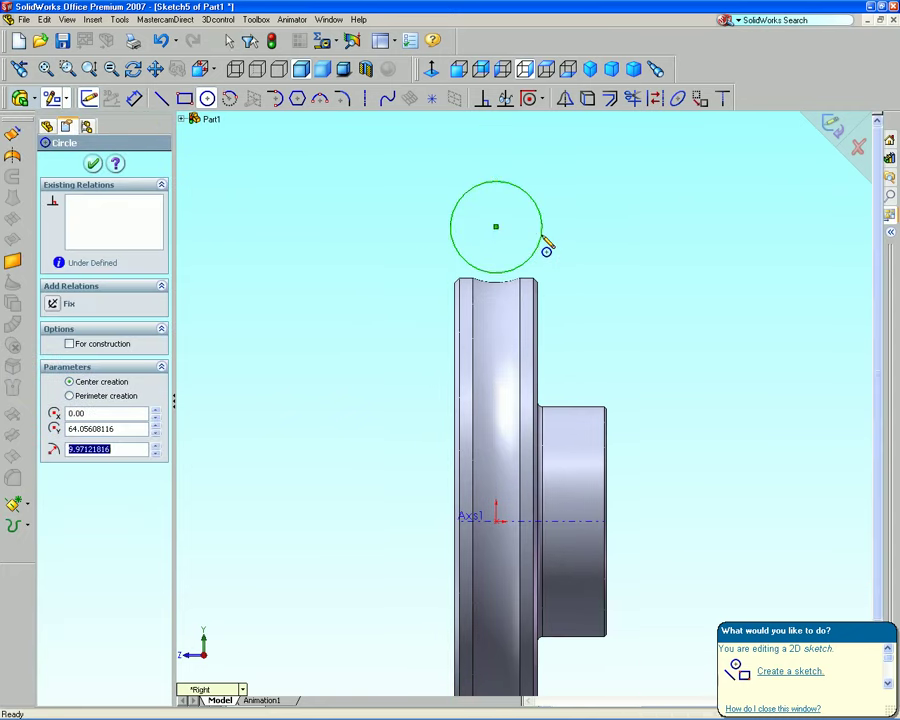
Dimension the helix base circle to Ø31.
left_click(134, 98)
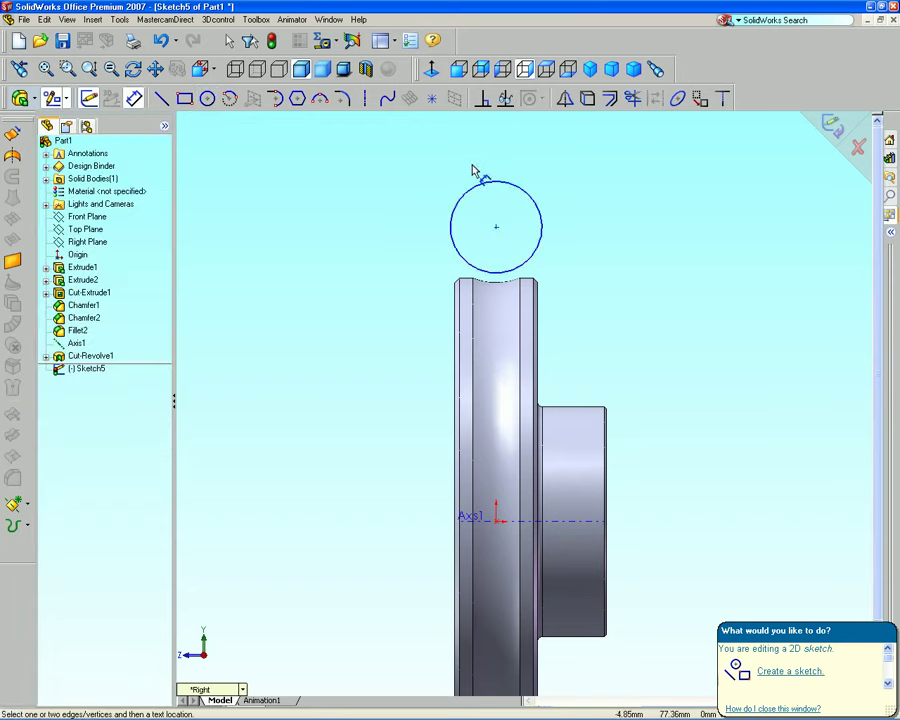
left_click(478, 185)
left_click(497, 152)
type("31")
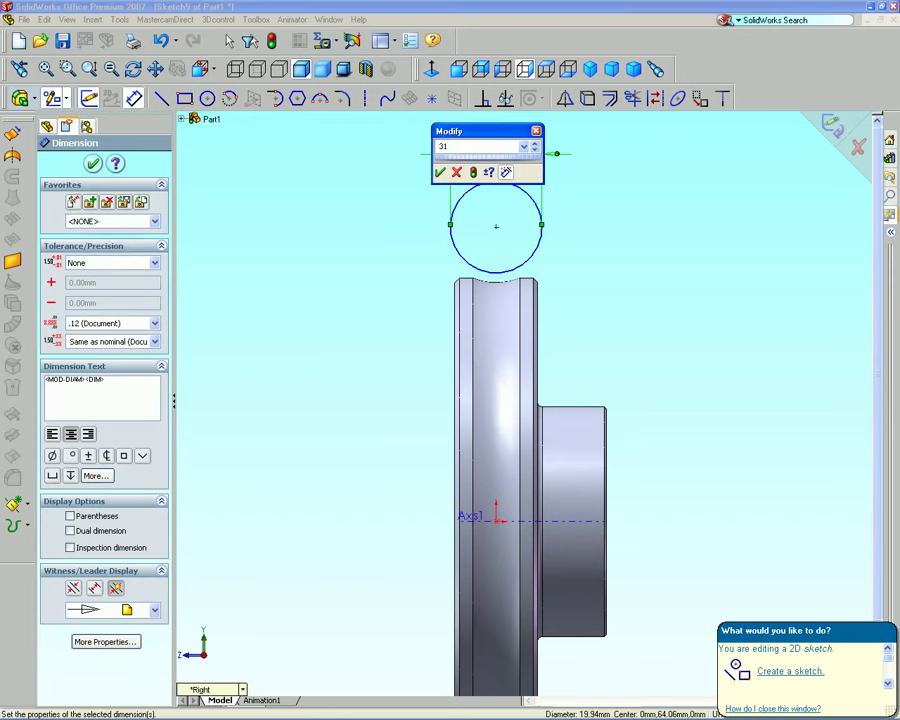
left_click(440, 172)
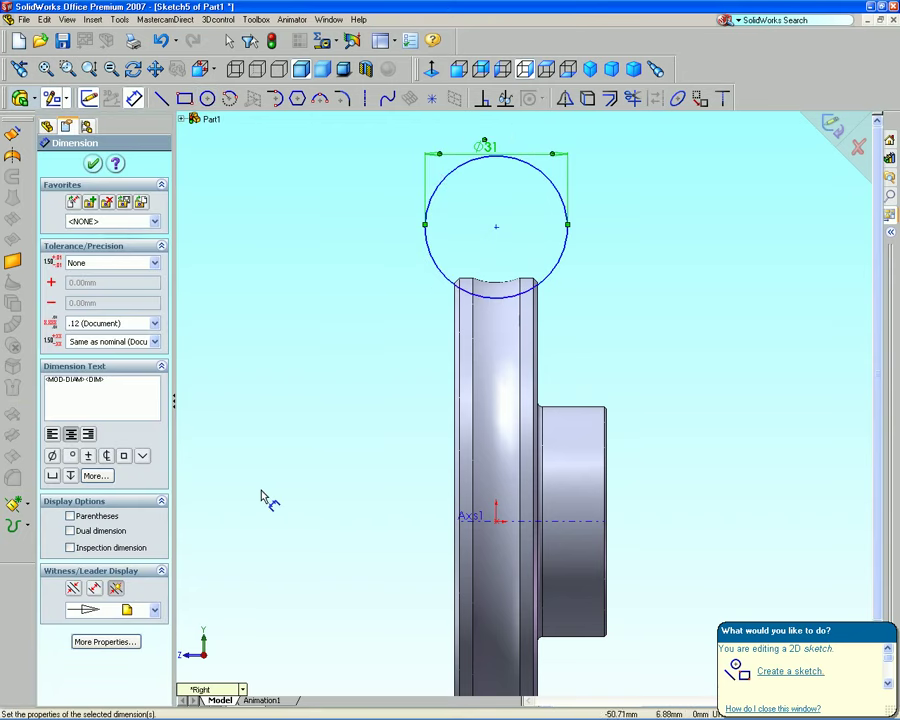
key("Escape")
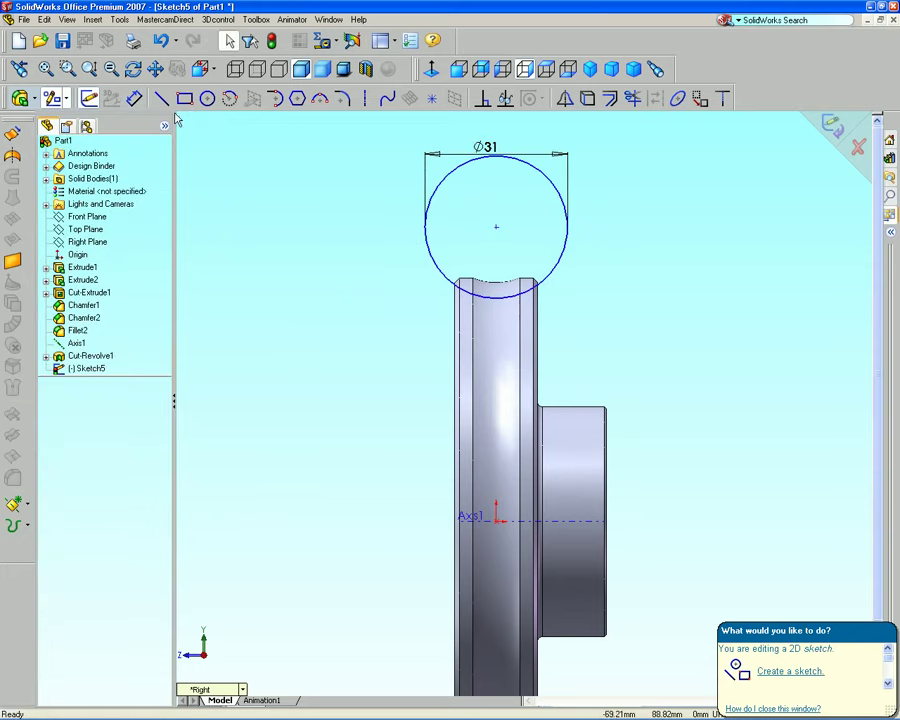
Dimension the circle centre 65.50 from the axis, then return to isometric view.
left_click(134, 97)
left_click(496, 227)
left_click(510, 527)
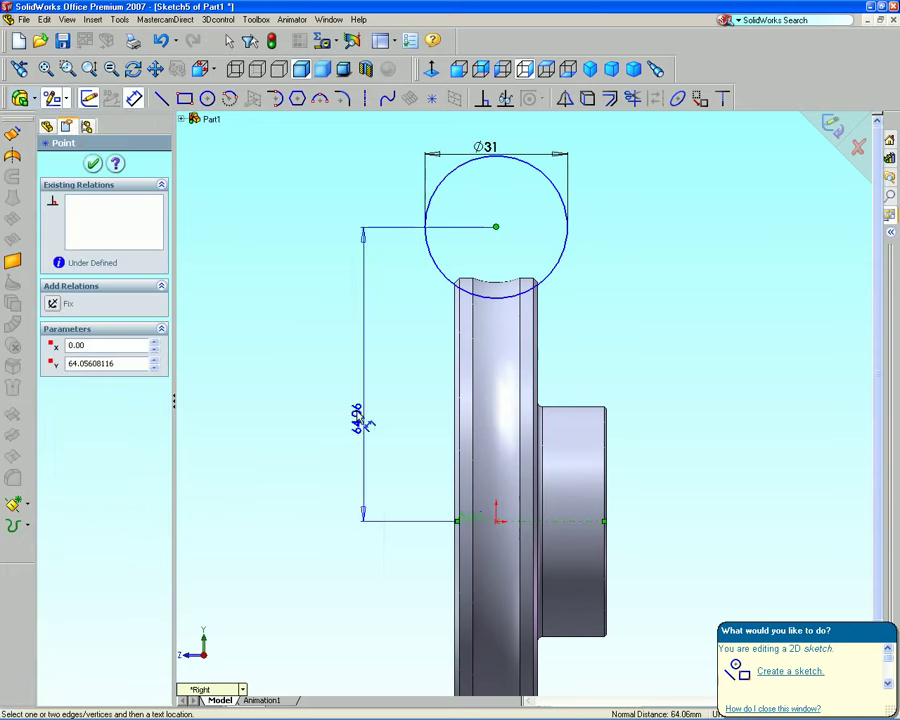
left_click(344, 372)
type("65")
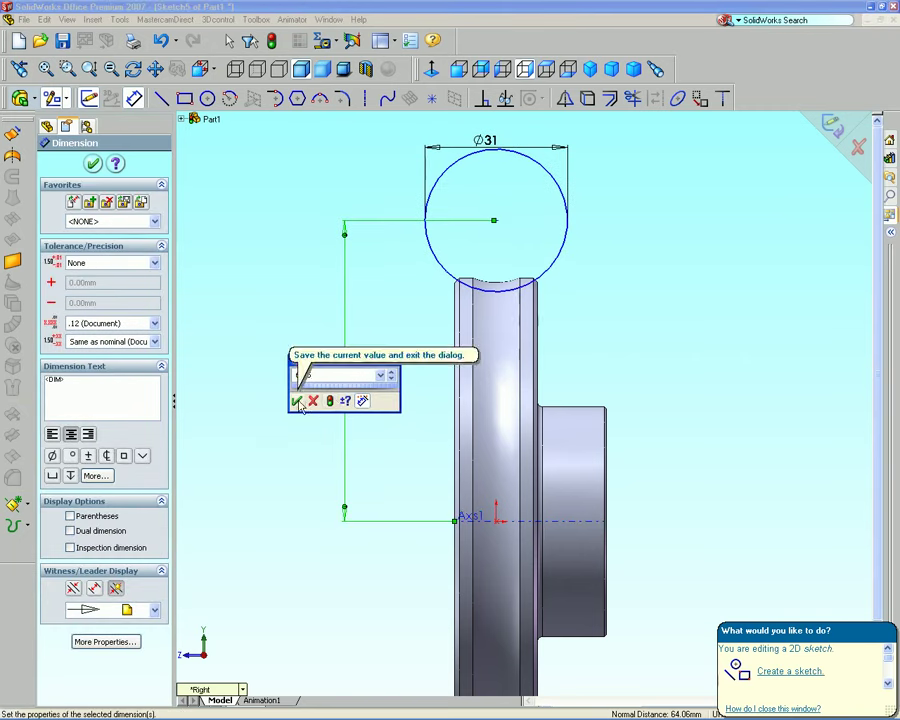
left_click(296, 400)
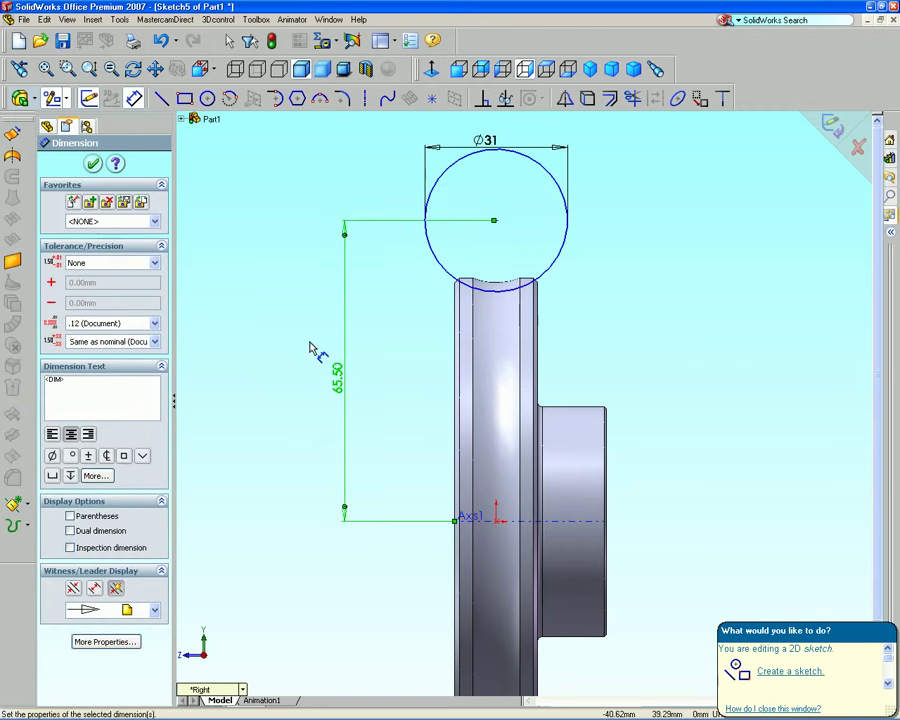
left_click(93, 163)
left_click(437, 270)
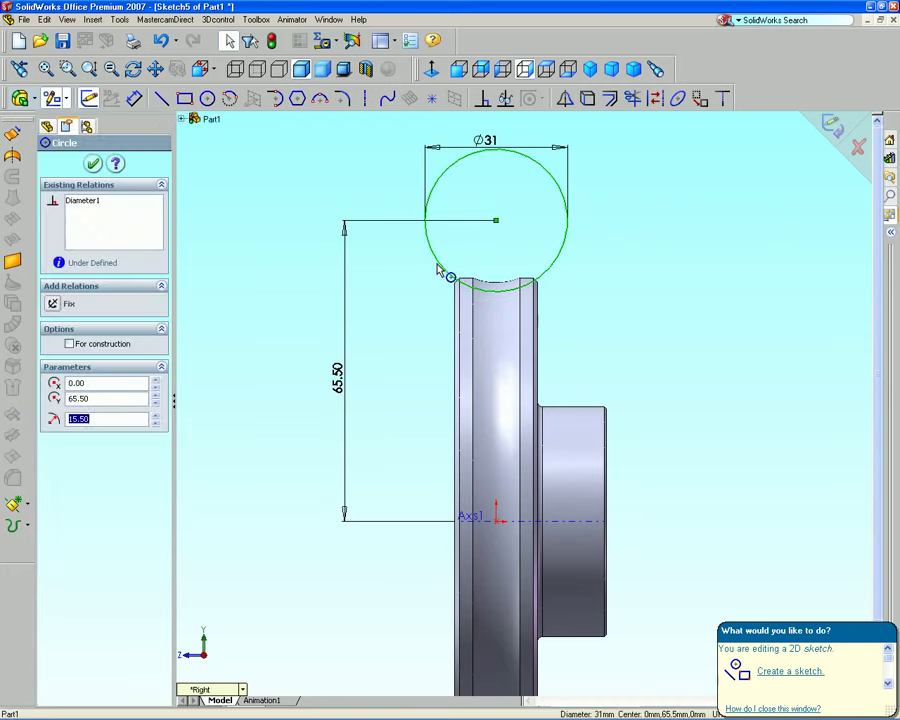
left_click(620, 258)
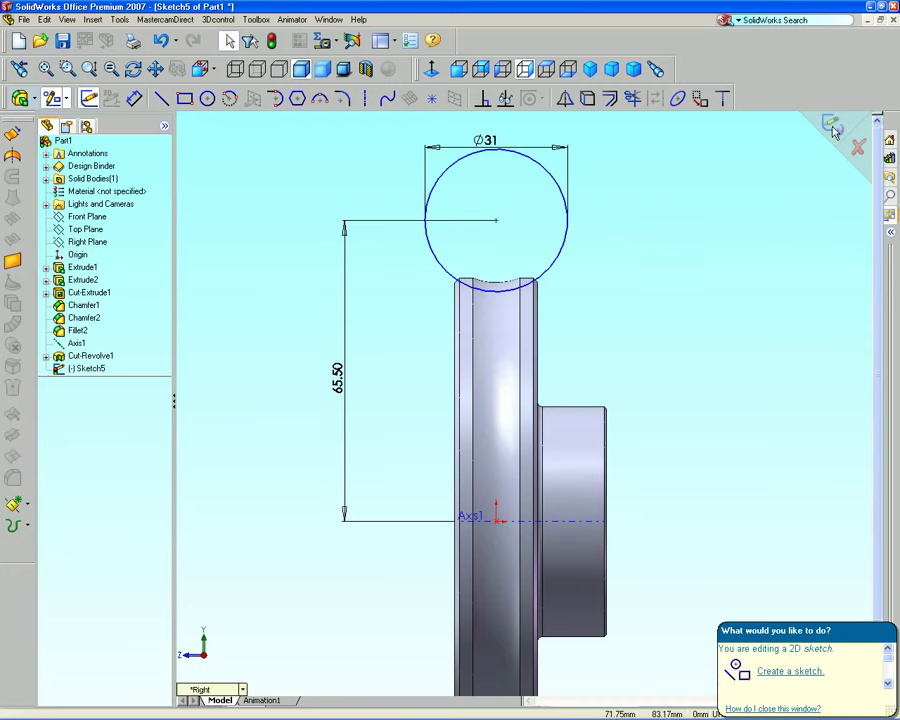
left_click(589, 74)
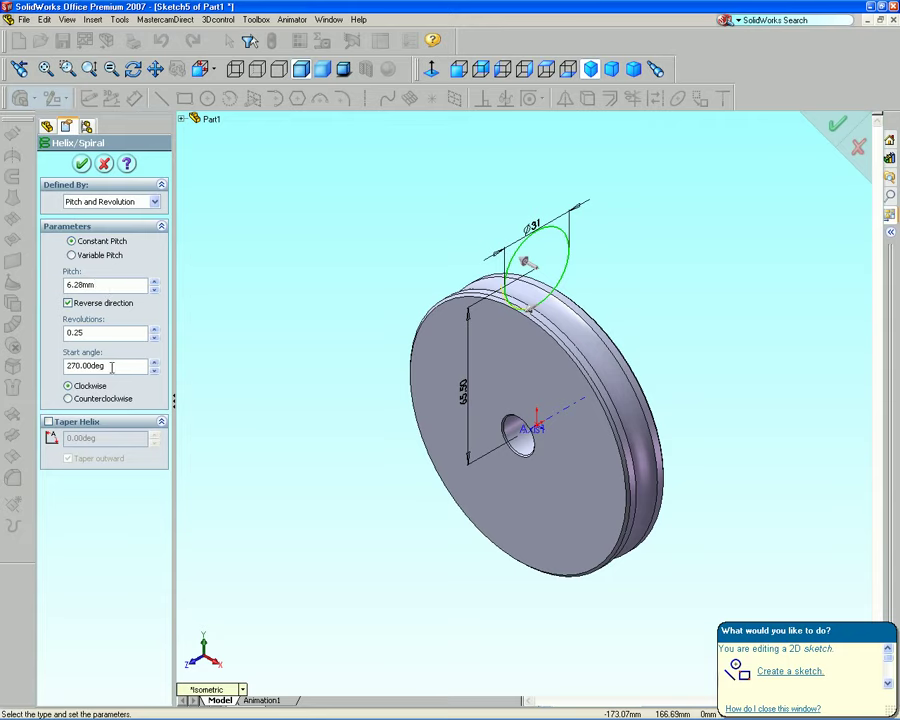
Create Helix/Spiral1 from Sketch5, then select the Right Plane.
left_click(83, 165)
left_click(45, 369)
left_click(104, 383)
right_click(107, 388)
key("Escape")
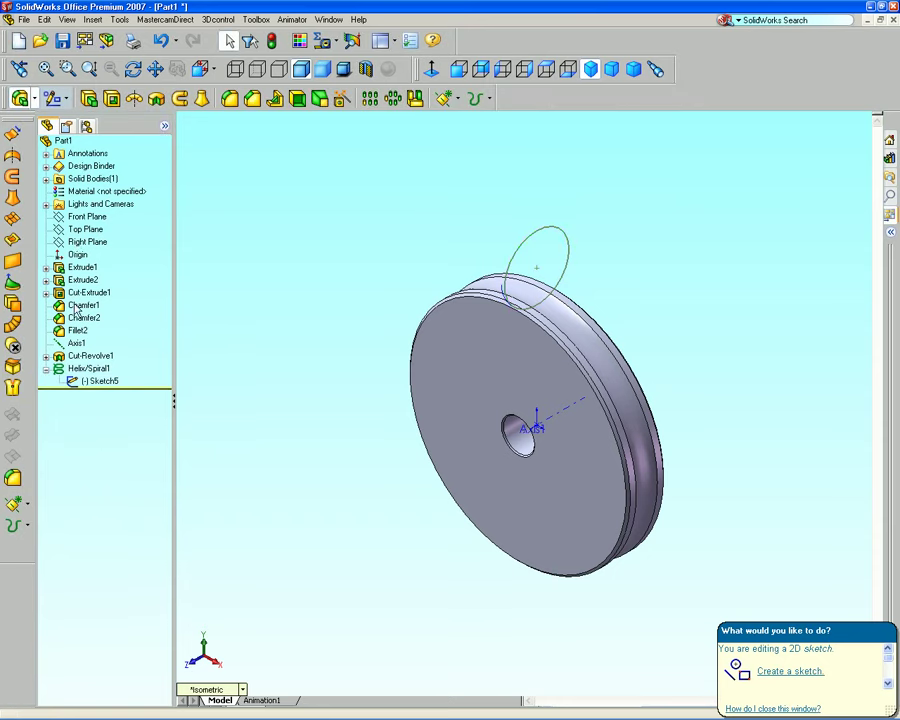
left_click(87, 242)
Set up a second helix on the Right Plane: 6.28 mm pitch, 0.25 revolutions, counterclockwise.
left_click(489, 98)
left_click(530, 92)
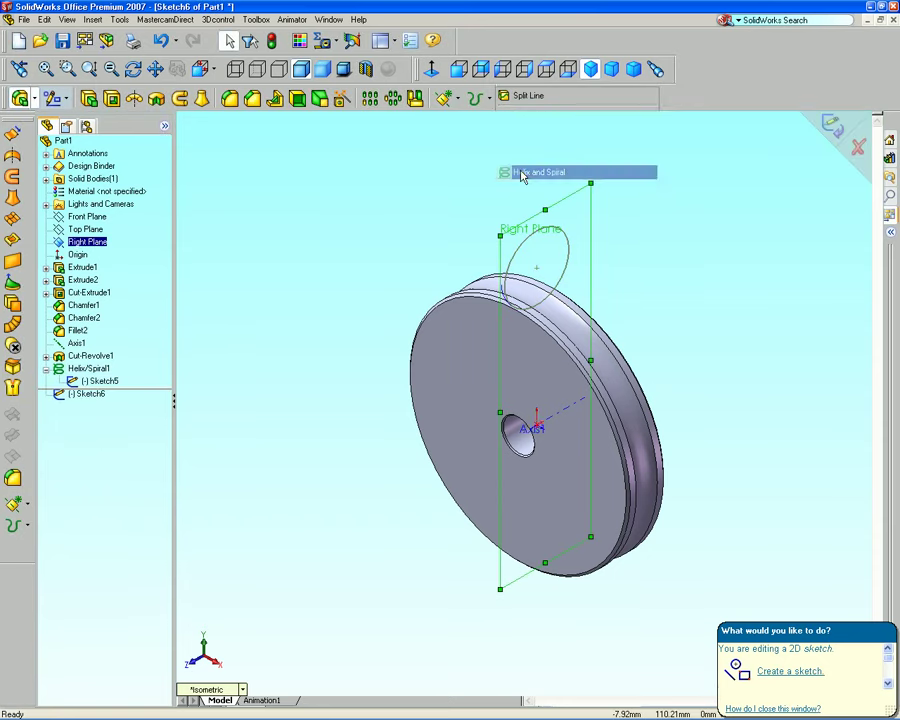
left_click(584, 96)
left_click(822, 130)
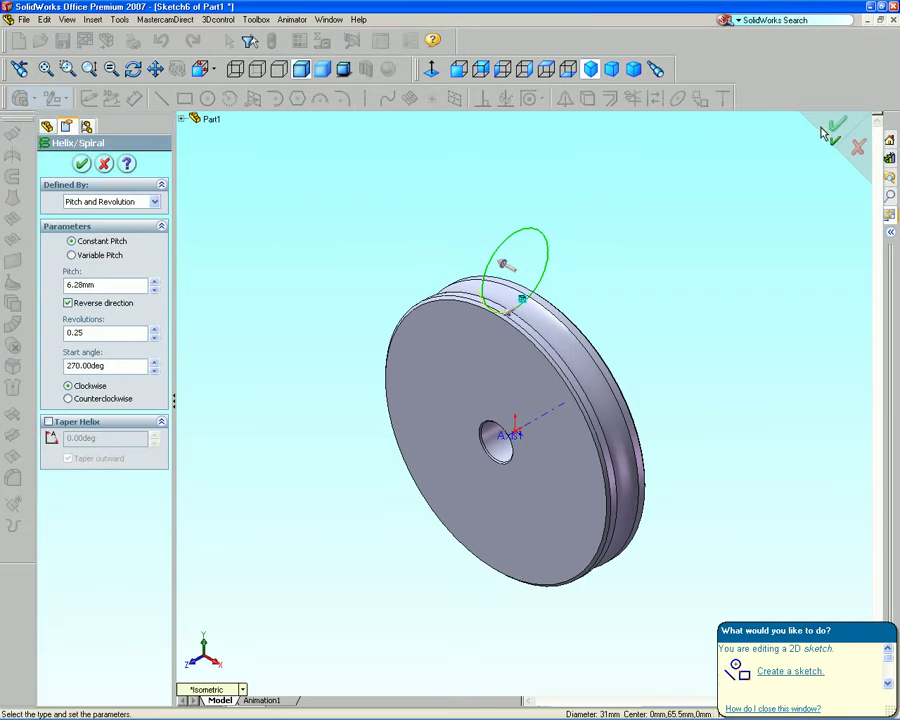
scroll(322, 316, "down", 1)
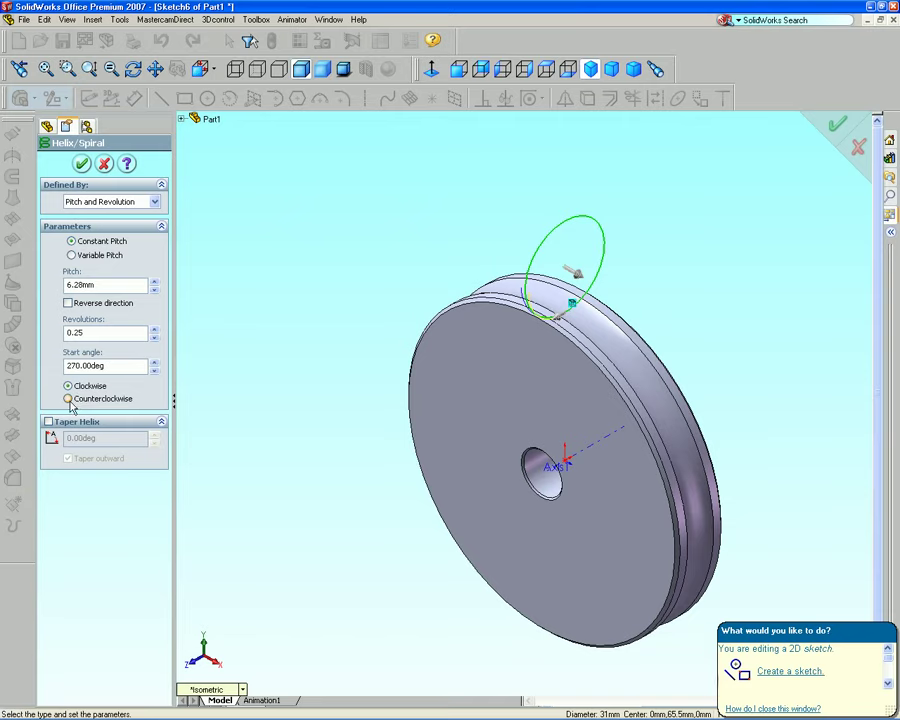
mouse_move(643, 291)
middle_mouse_down()
mouse_move(629, 281)
mouse_move(635, 358)
mouse_move(609, 293)
mouse_move(695, 246)
middle_mouse_up()
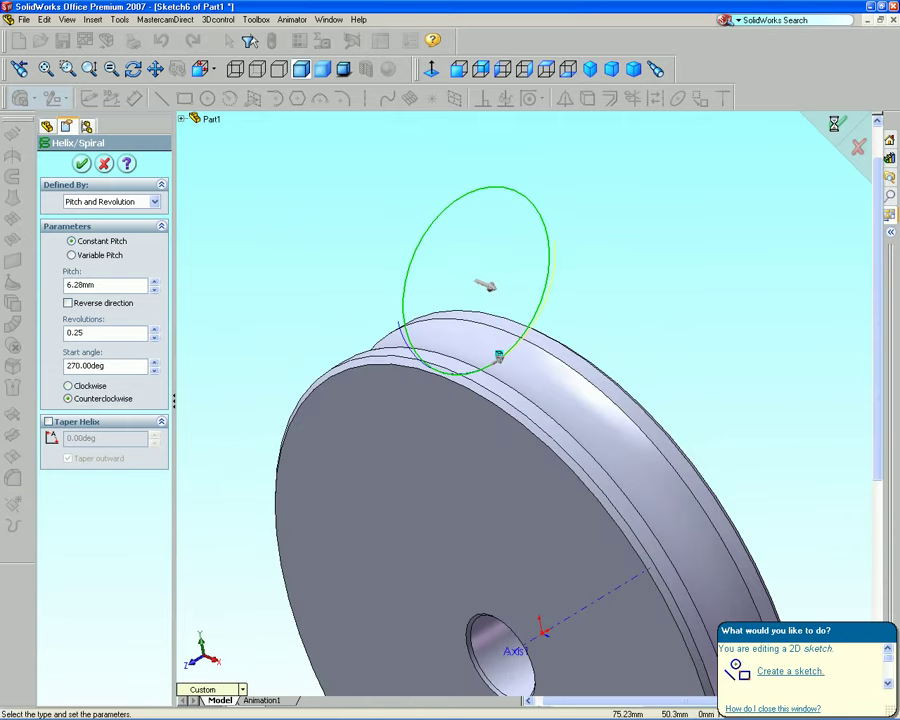
Confirm Helix/Spiral2, hide its sketch circle and return to isometric view.
key("Return")
left_click(92, 381)
right_click(100, 381)
left_click(130, 431)
key("ctrl+7")
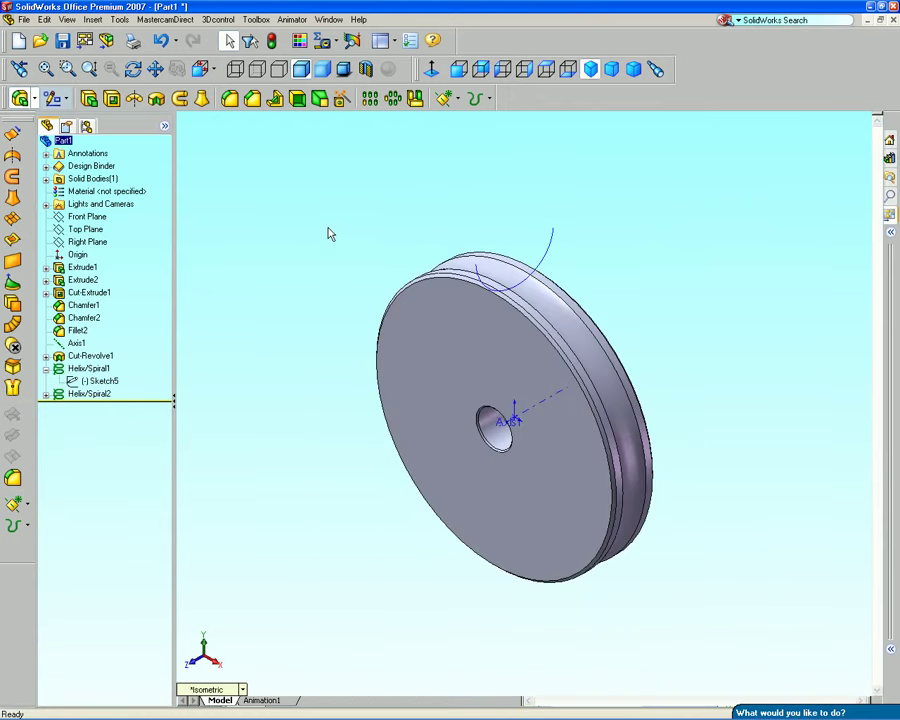
Start a Front Plane sketch, viewed Normal To, with a circle centred on the origin.
left_click(90, 217)
right_click(92, 217)
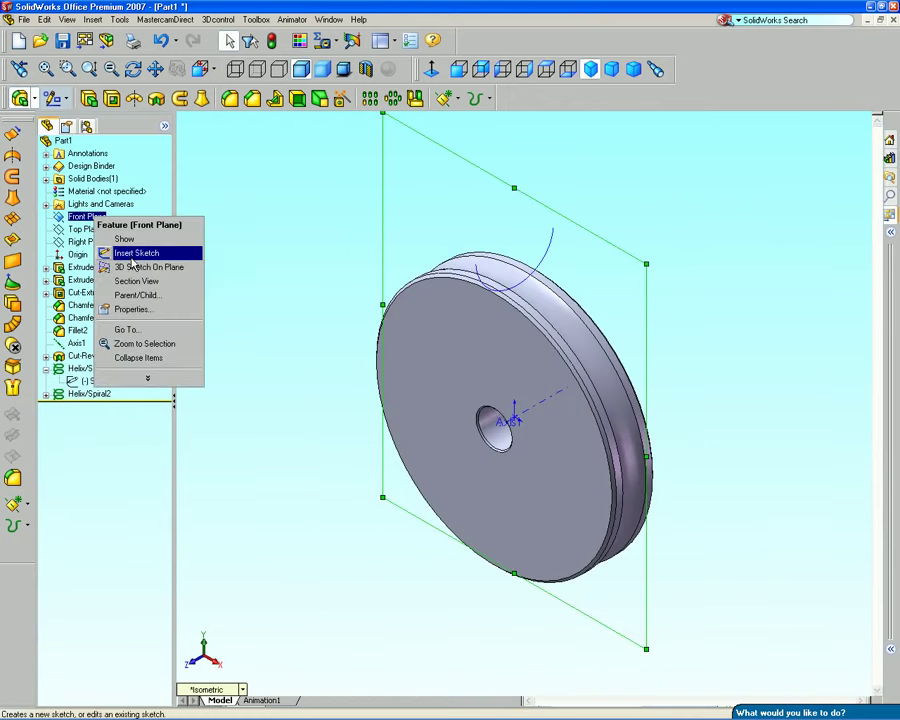
left_click(150, 251)
left_click(458, 68)
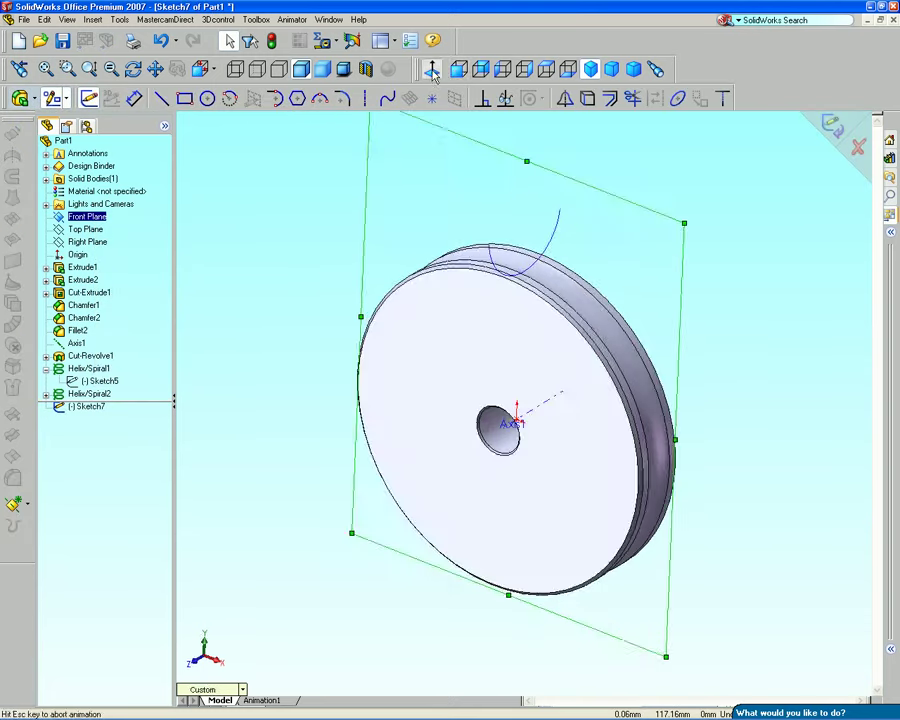
left_click(207, 98)
left_click(524, 429)
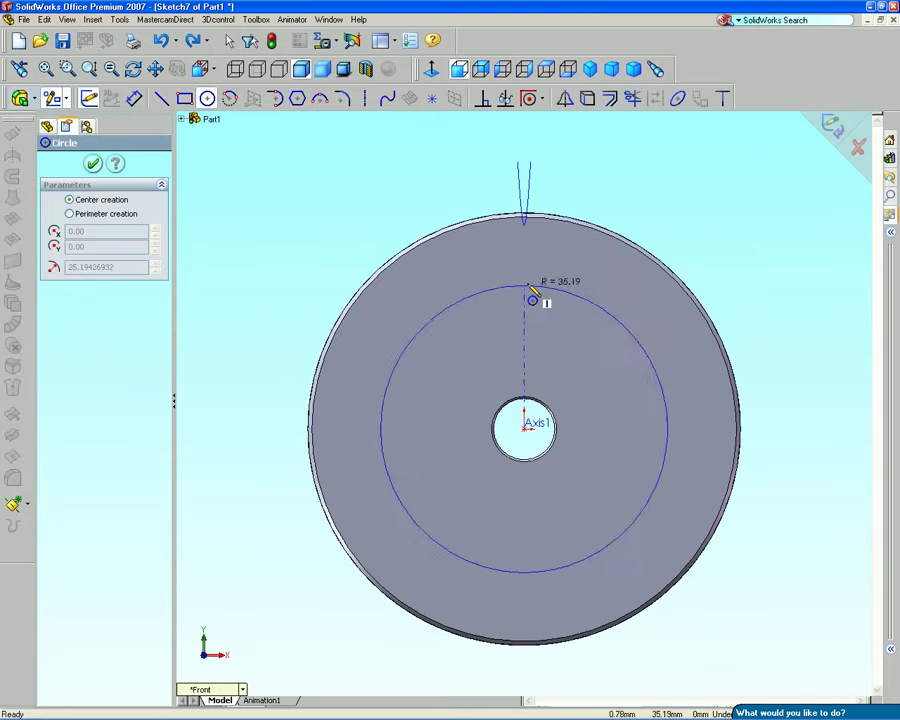
left_click(524, 235)
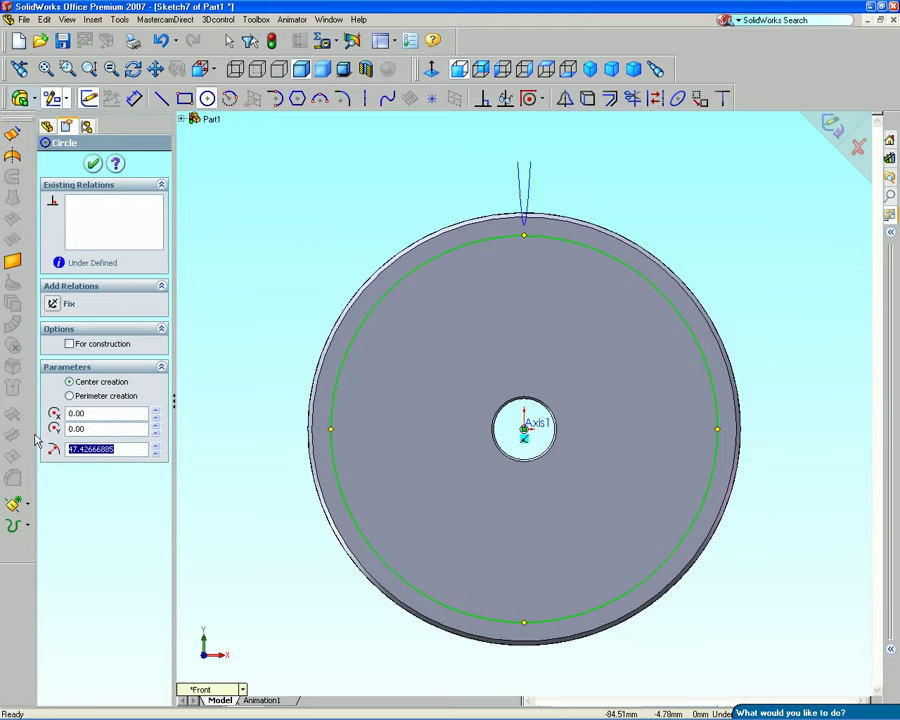
Make the 50 mm radius circle a fixed construction circle.
left_click(69, 343)
left_click(53, 304)
left_click(92, 163)
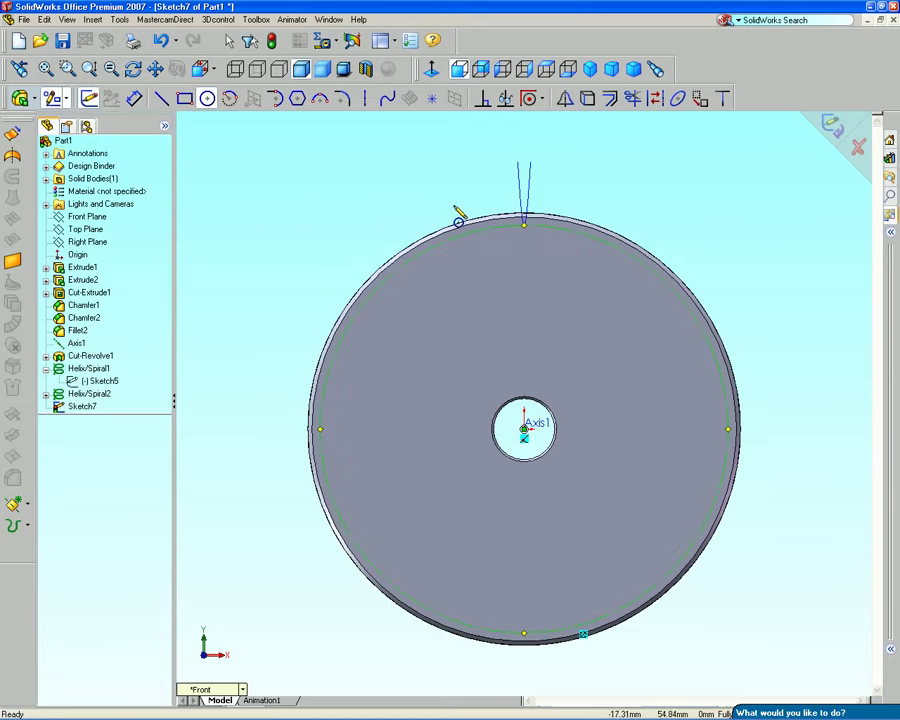
right_click(442, 170)
left_click(472, 177)
scroll(530, 250, "down", 5)
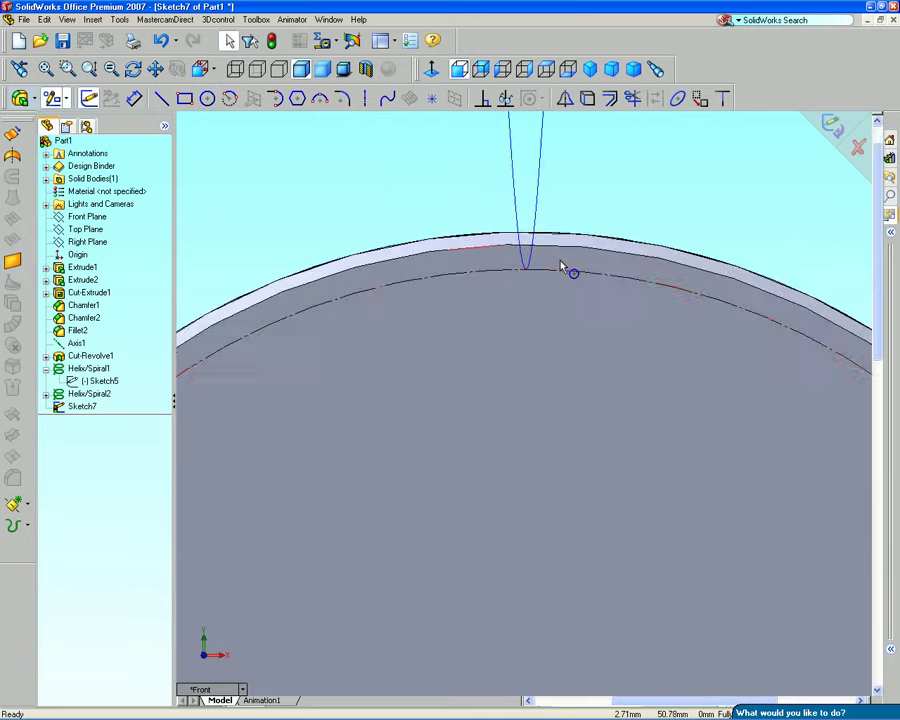
Draw a vertical centreline from the disc centre up past the top edge.
key("f")
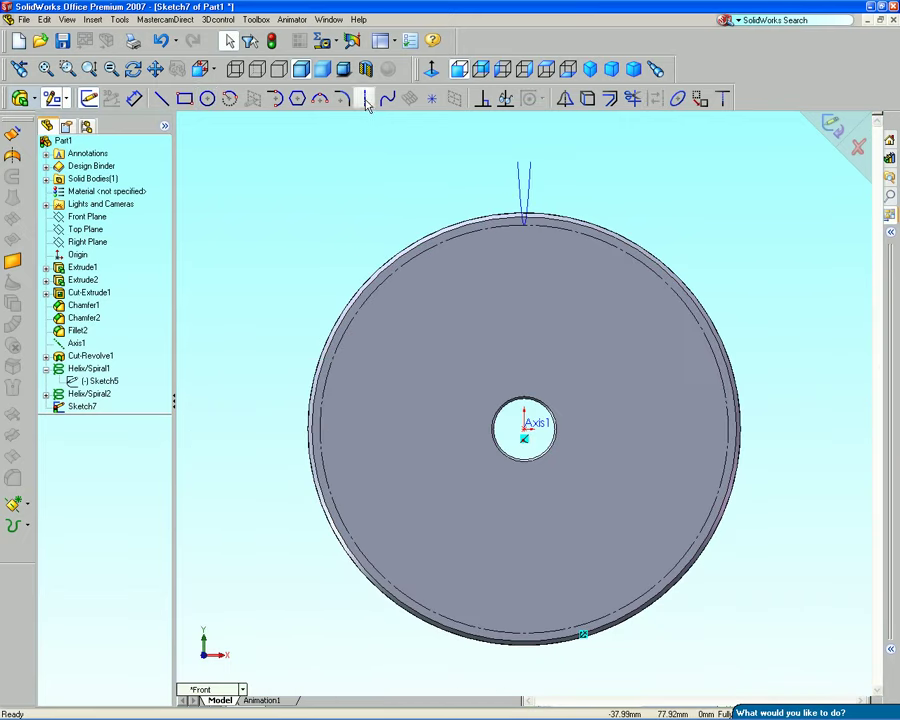
left_click(365, 98)
left_click(524, 430)
left_click(524, 153)
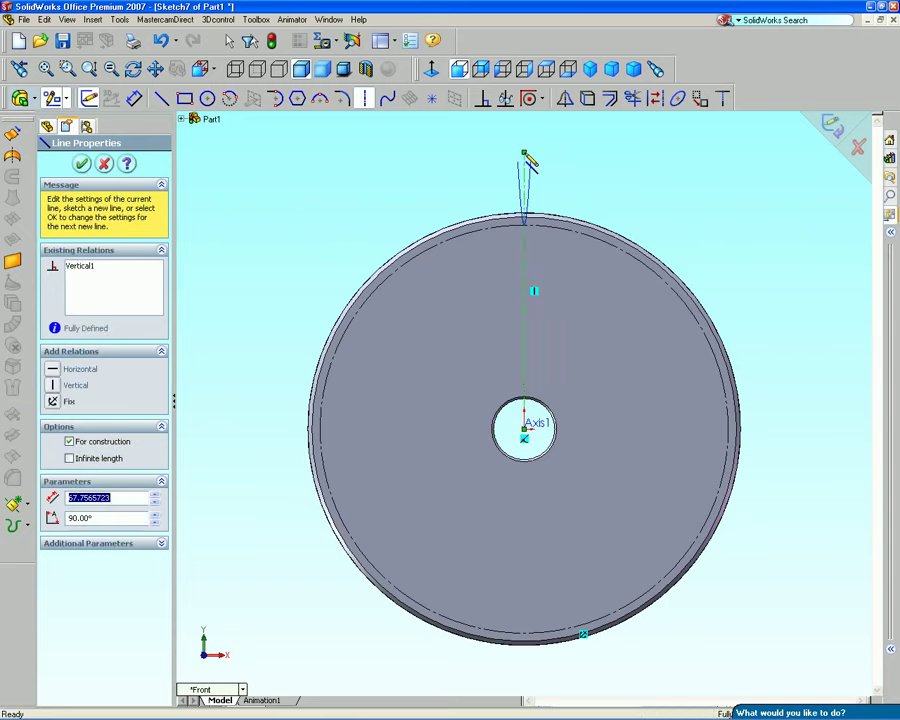
key("Escape")
scroll(490, 213, "down", 3)
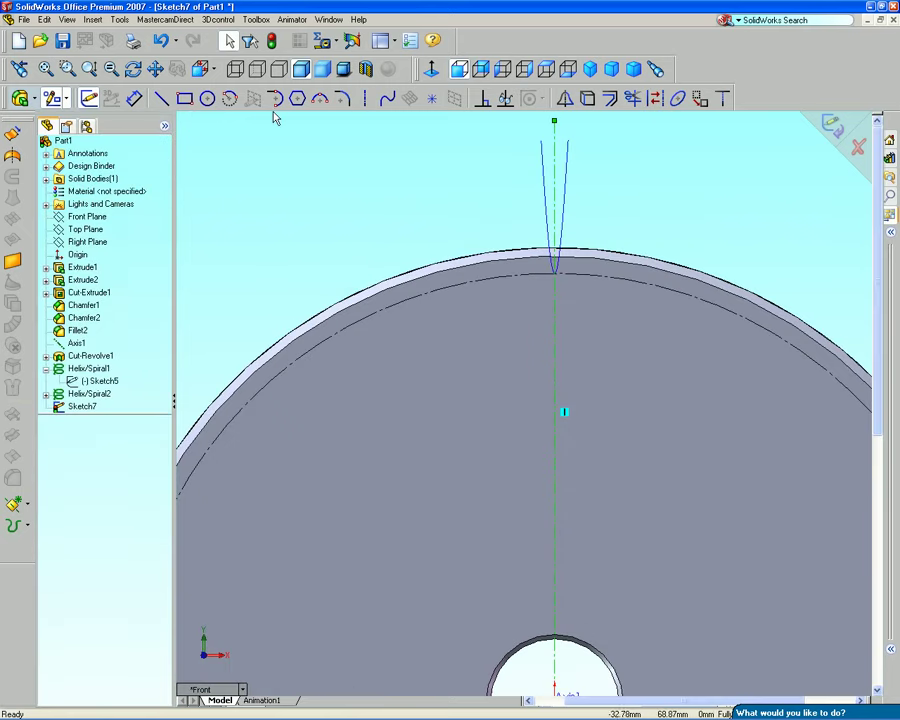
Sketch a closed trapezoidal tooth outline across the top rim, plus a horizontal line through it.
key("l")
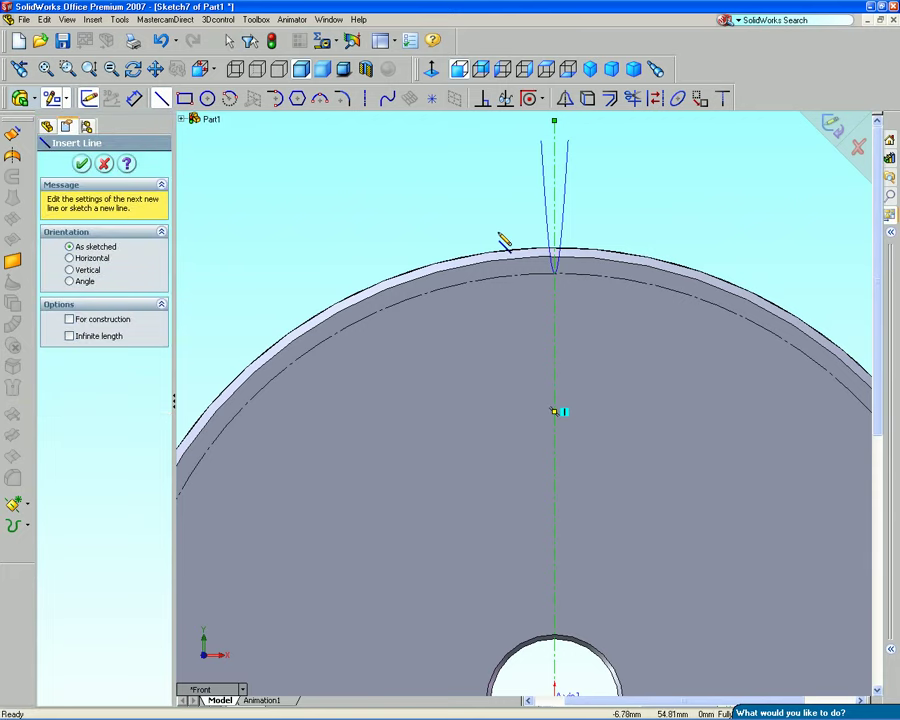
left_click(496, 234)
left_click(582, 340)
left_click(616, 231)
left_click(495, 231)
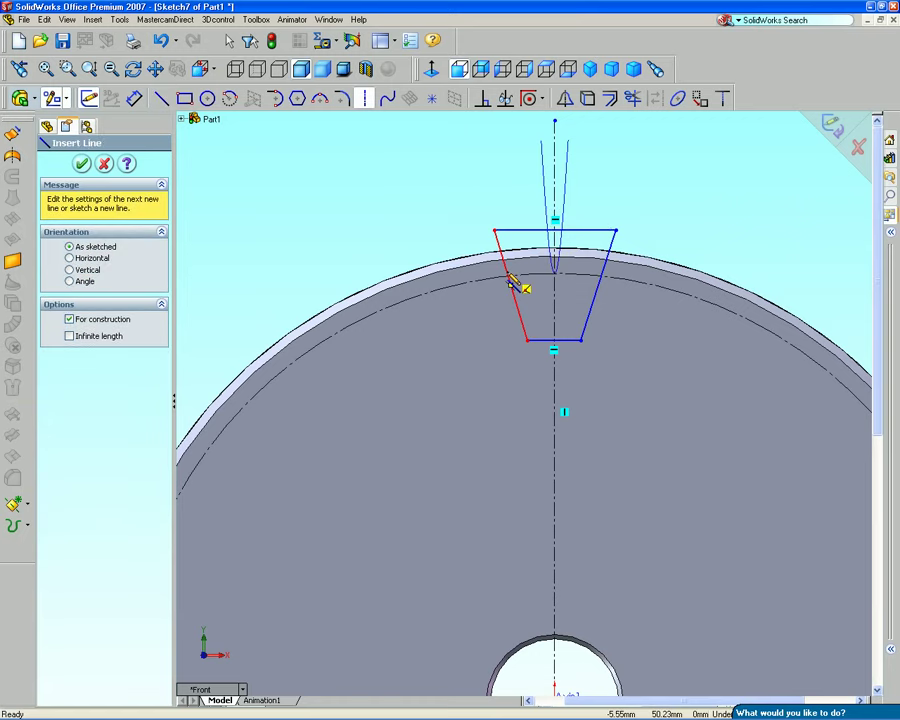
left_click(508, 265)
left_click(604, 265)
key("f")
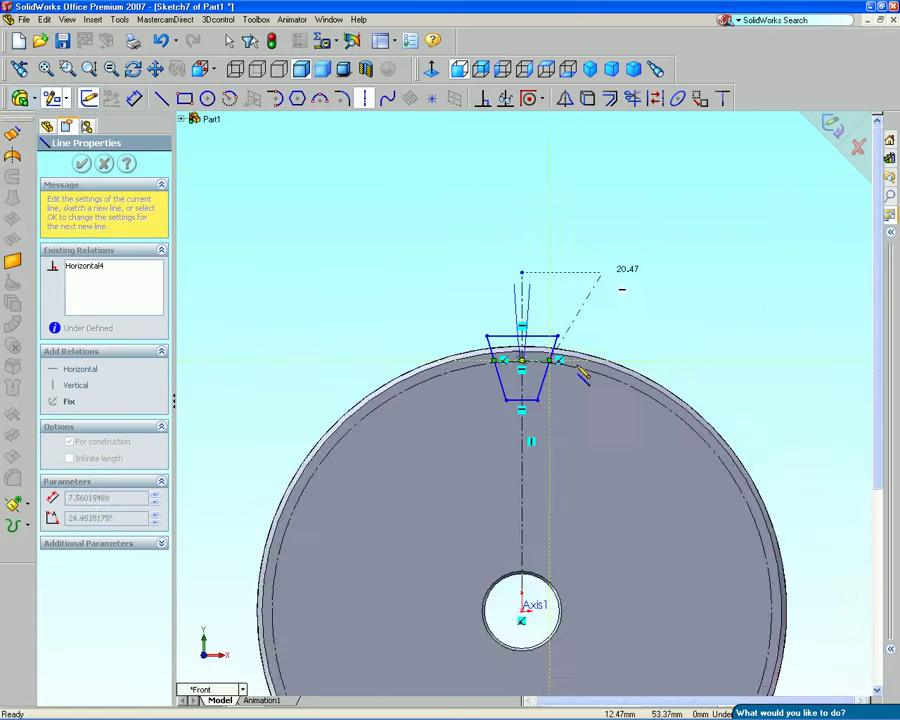
scroll(486, 376, "down", 2)
scroll(468, 372, "down", 3)
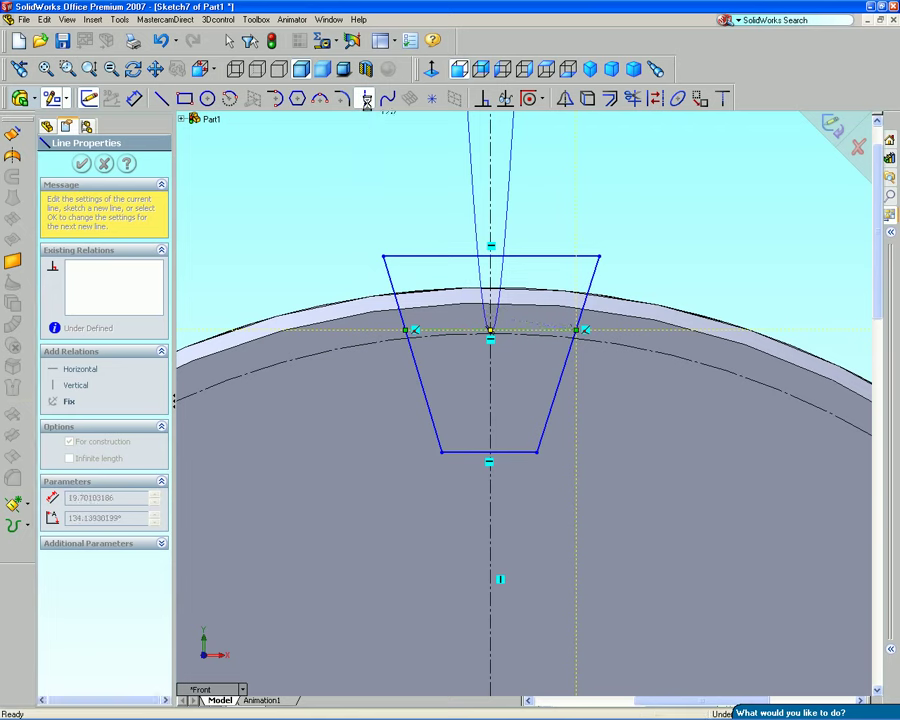
Make the horizontal construction line tangent to the rim construction circle.
key("Escape")
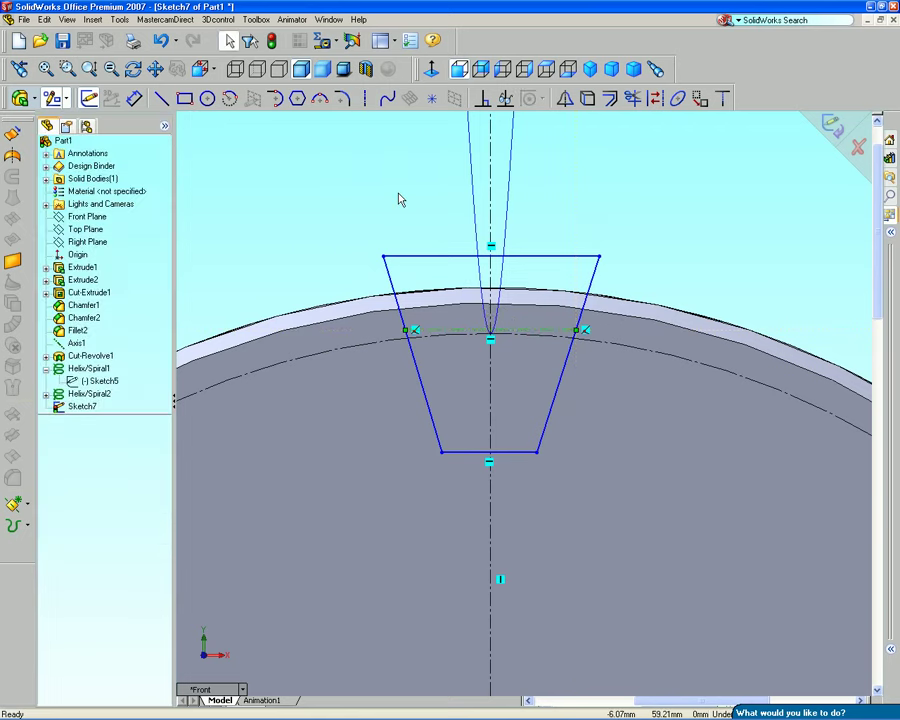
left_click(399, 200)
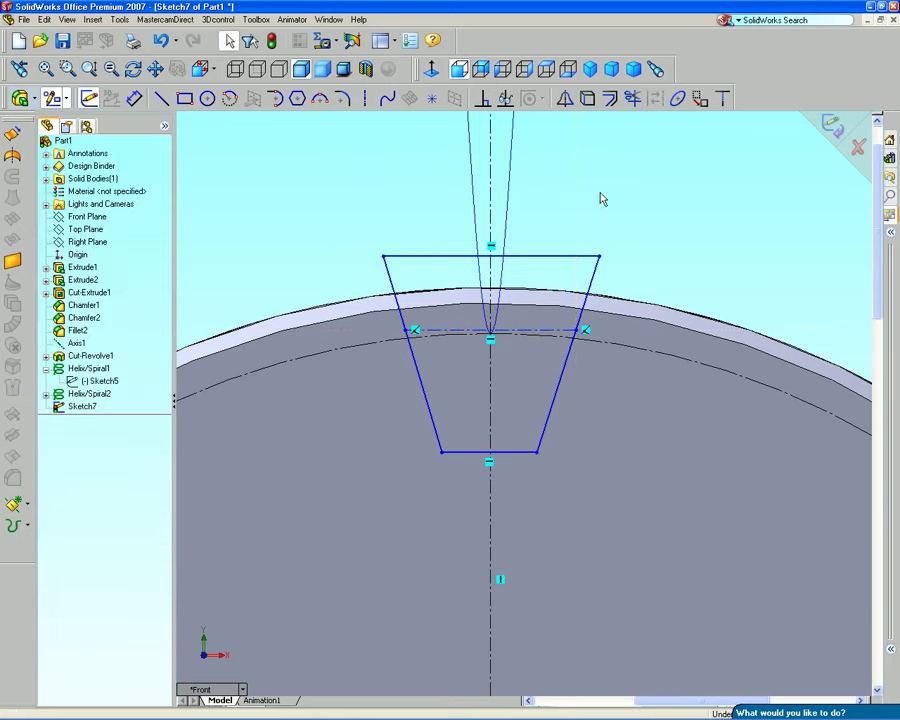
left_click(483, 98)
left_click(544, 333)
left_click(545, 344)
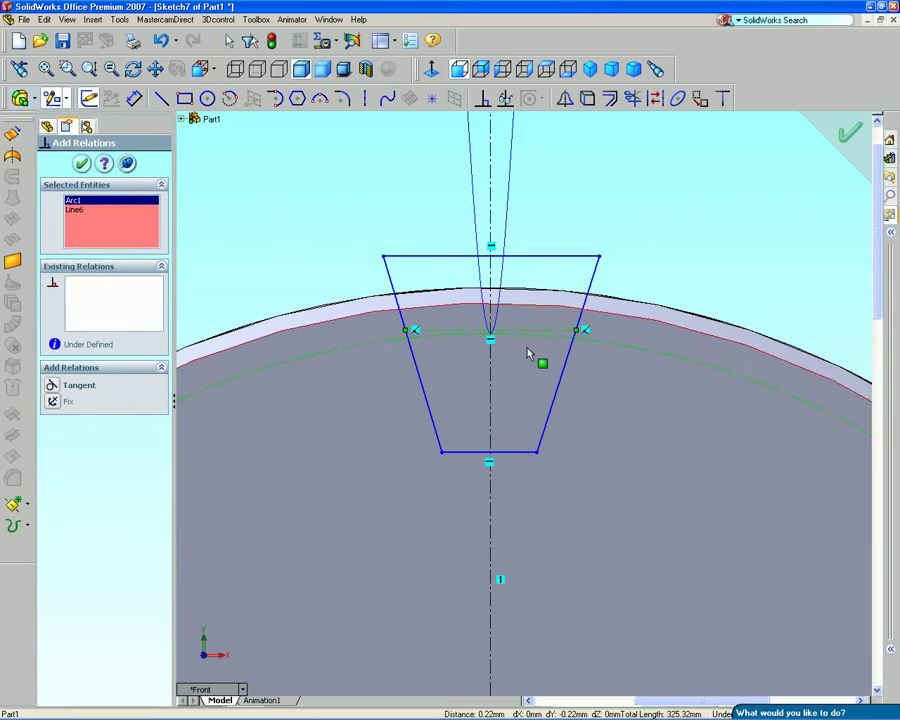
left_click(55, 387)
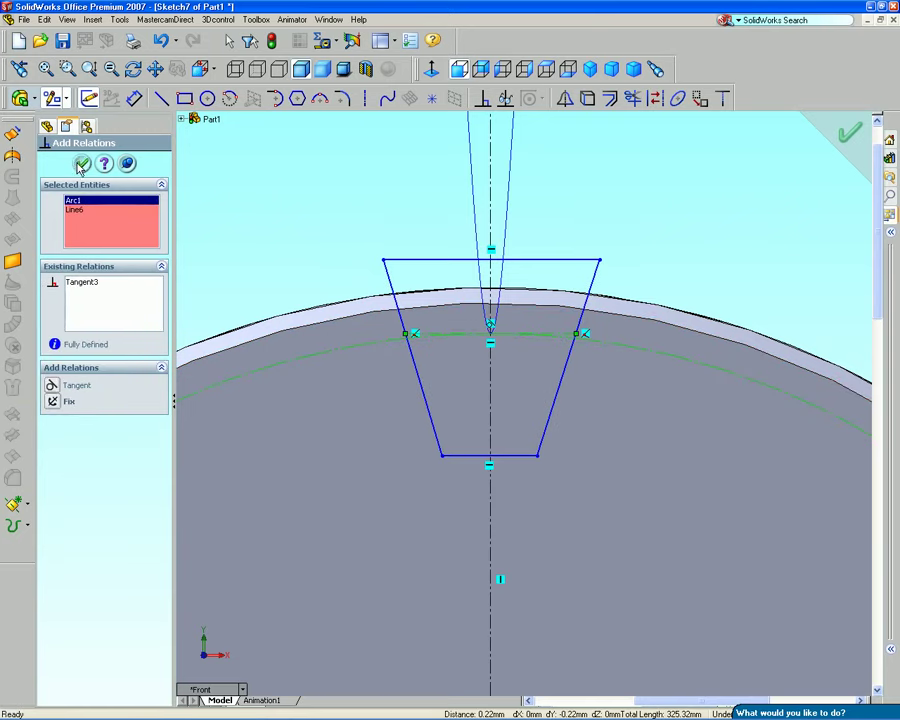
key("Escape")
scroll(336, 188, "up", 2)
scroll(340, 195, "up", 2)
Dimension the tooth sides with a 35° included angle and a 17.50° half-angle to the centreline.
left_click(134, 98)
left_click(462, 352)
left_click(550, 366)
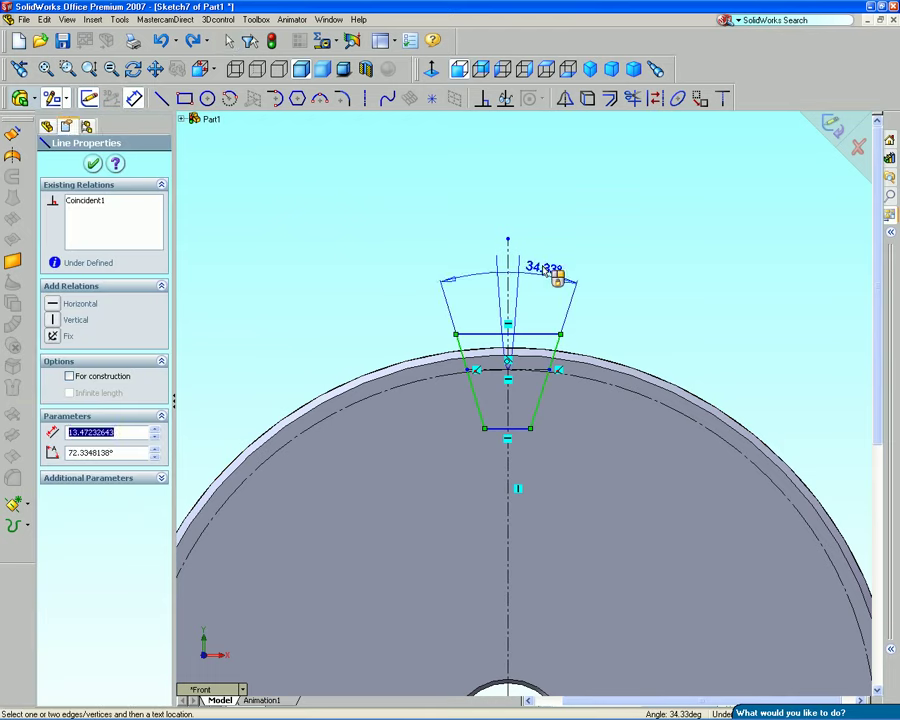
left_click(519, 213)
type("35")
key("Return")
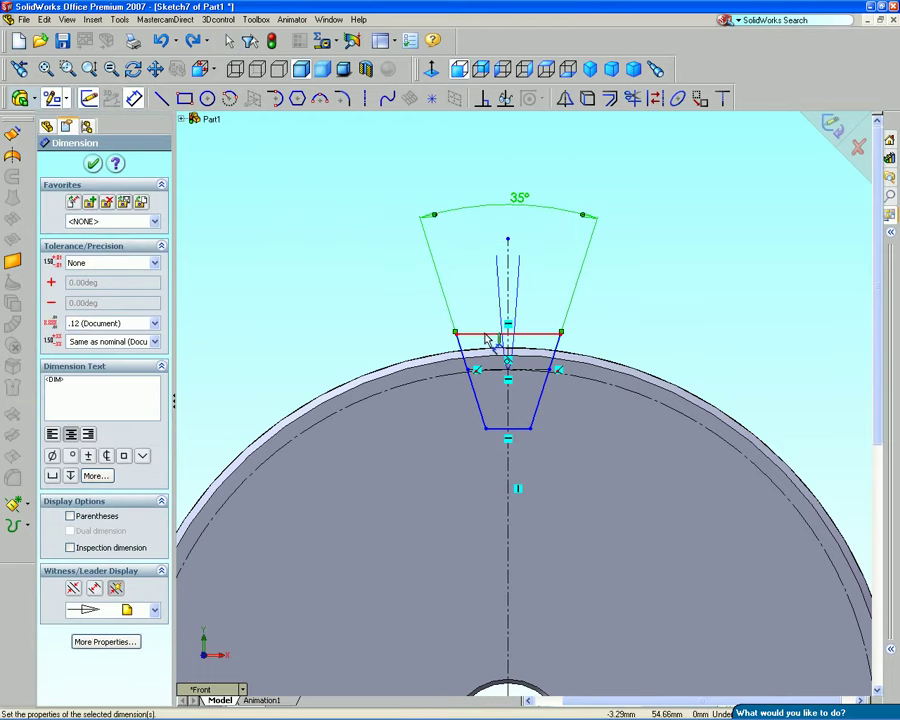
left_click(470, 372)
left_click(508, 400)
left_click(474, 235)
type("1")
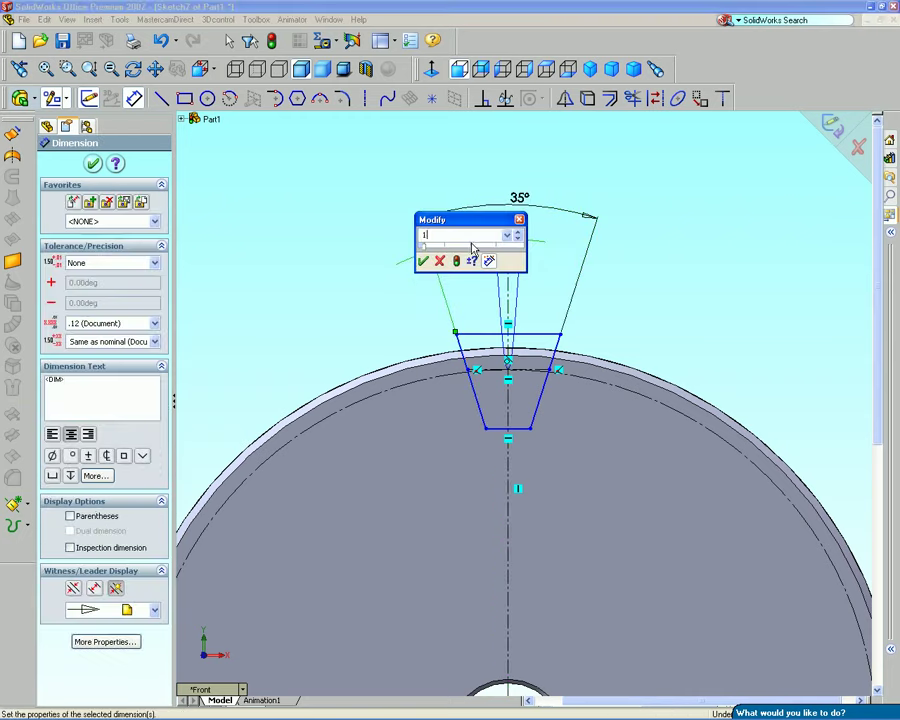
key("Return")
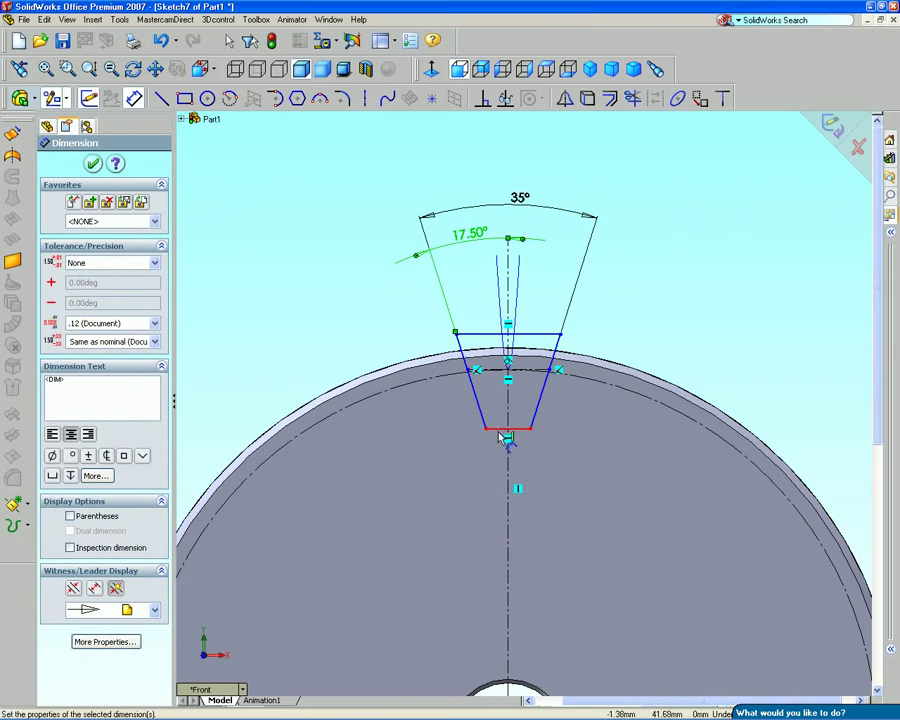
Set the tooth depth dimension to 2.50.
left_click(508, 428)
scroll(493, 388, "down", 2)
scroll(493, 388, "down", 2)
left_click(445, 363)
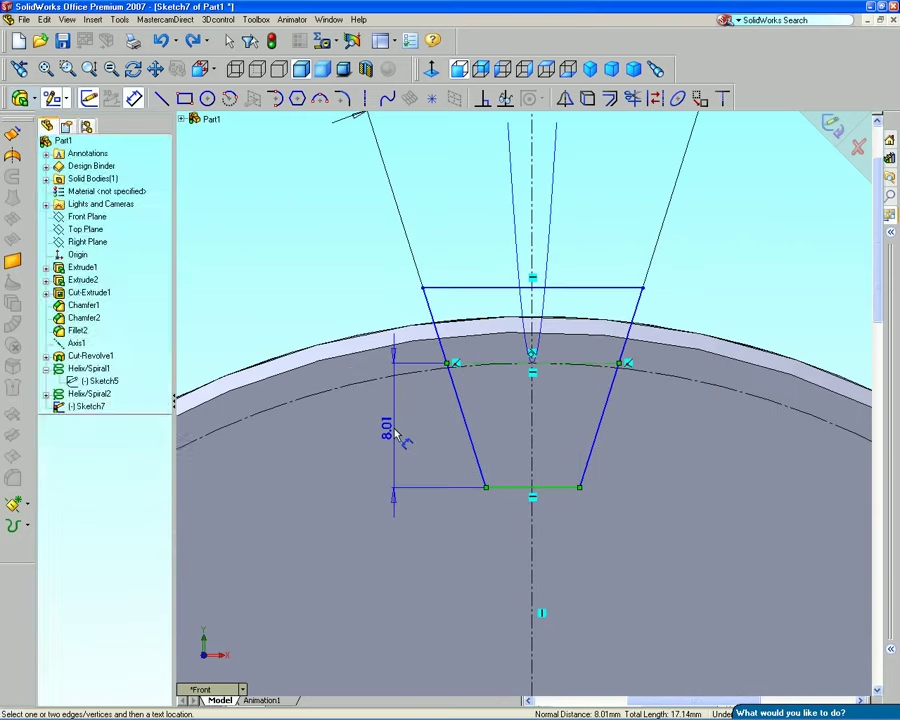
left_click(396, 432)
type("2.5")
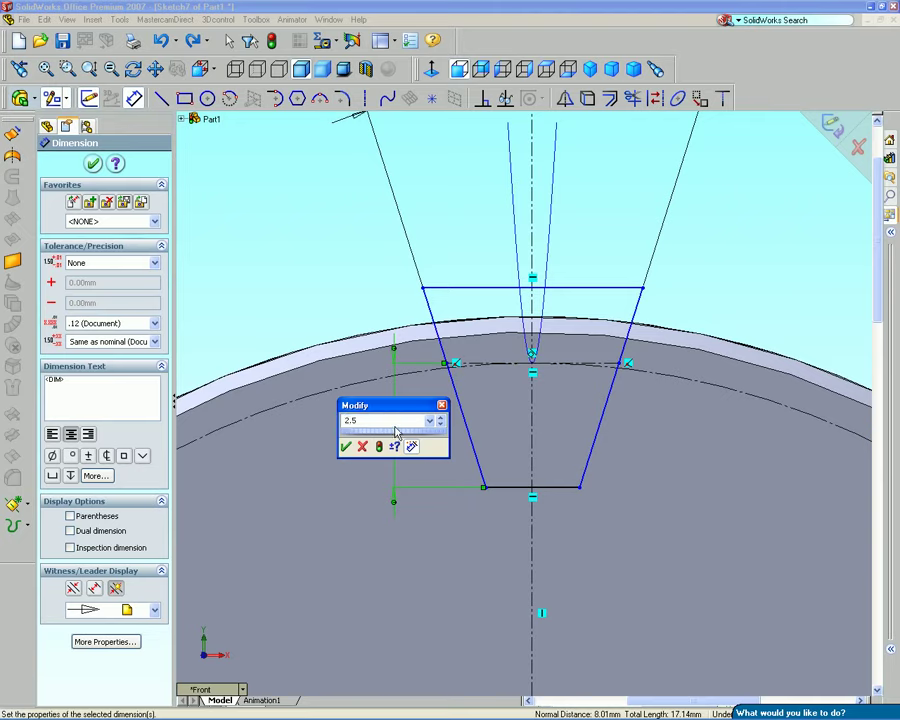
key("Return")
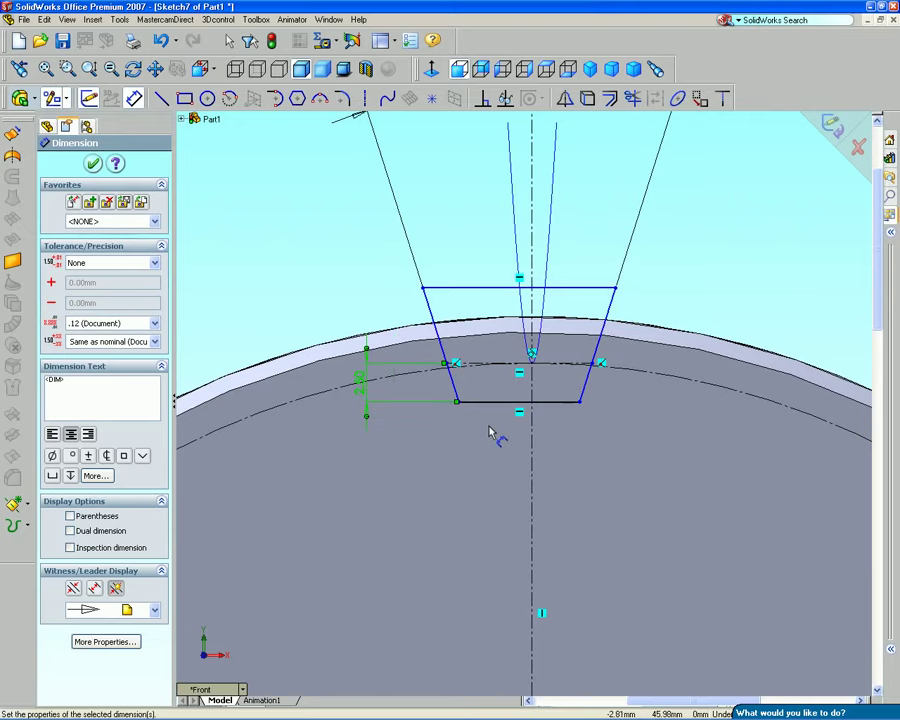
Set the width across the construction line to 3.14 and the centreline offset to 1.57 (3.14/2).
left_click(479, 363)
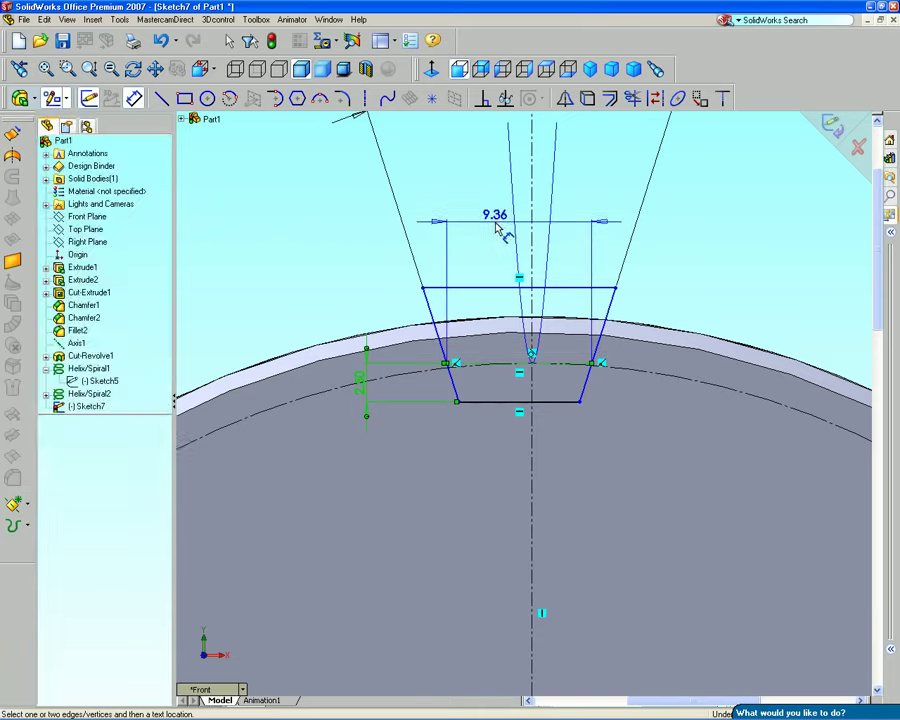
left_click(498, 222)
type("3.")
left_click(480, 240)
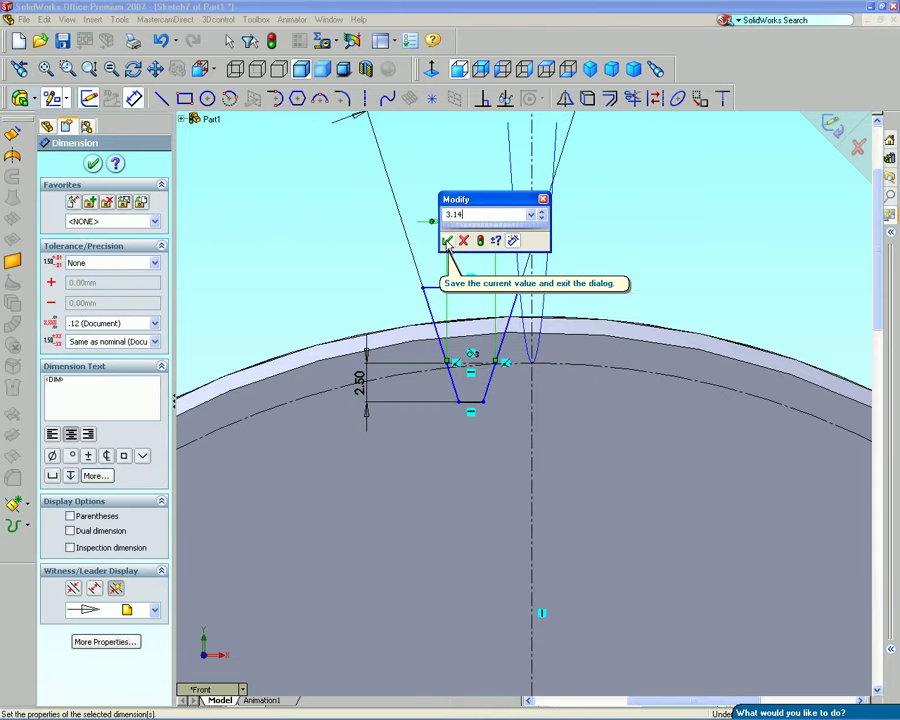
left_click(447, 241)
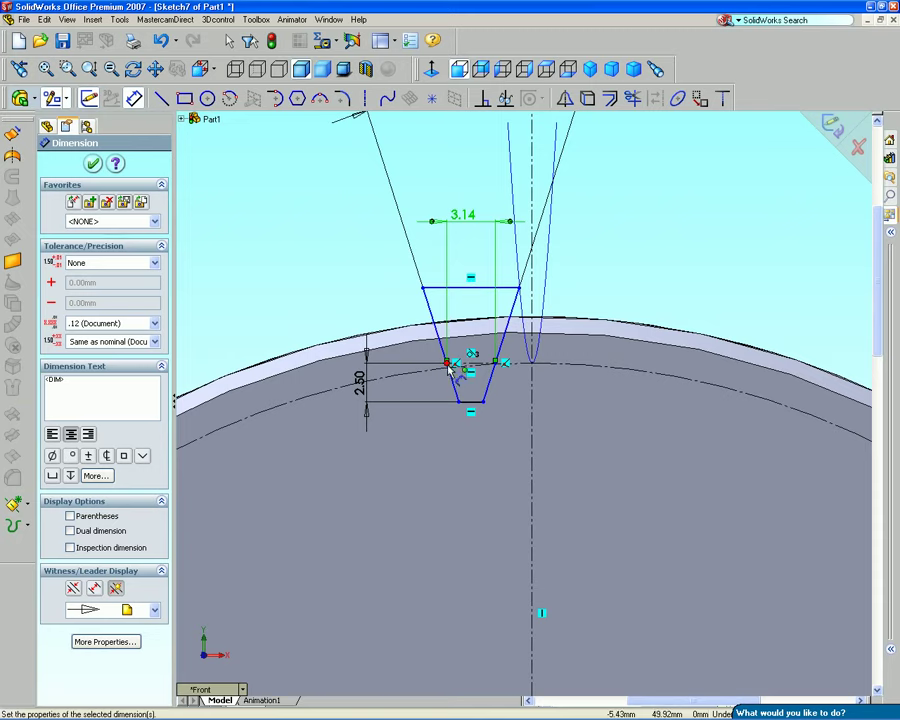
left_click(447, 363)
left_click(530, 268)
left_click(472, 200)
type("3.14/2")
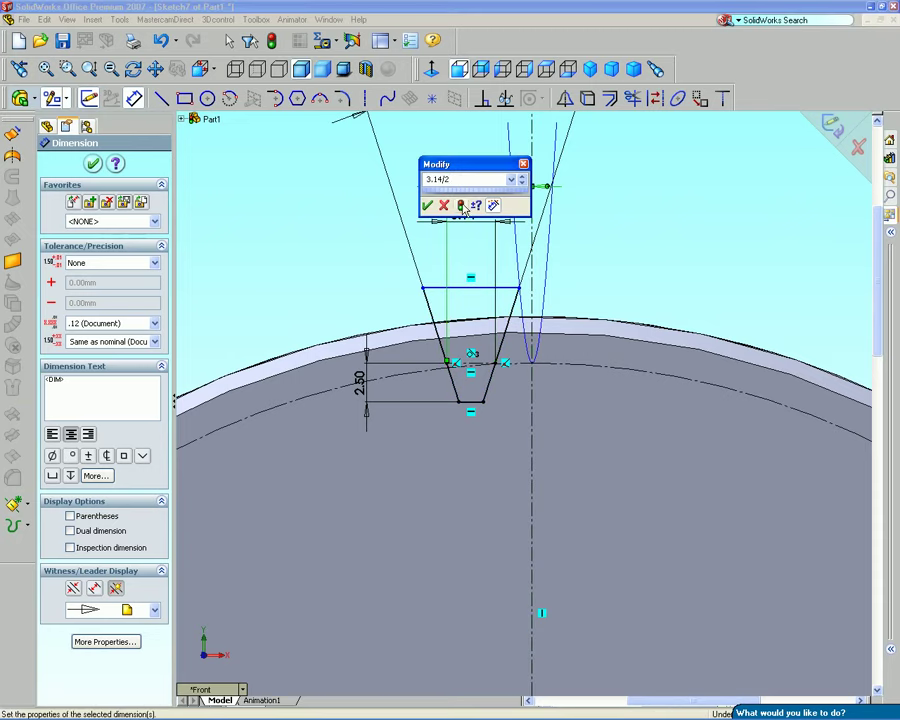
left_click(462, 206)
left_click(427, 205)
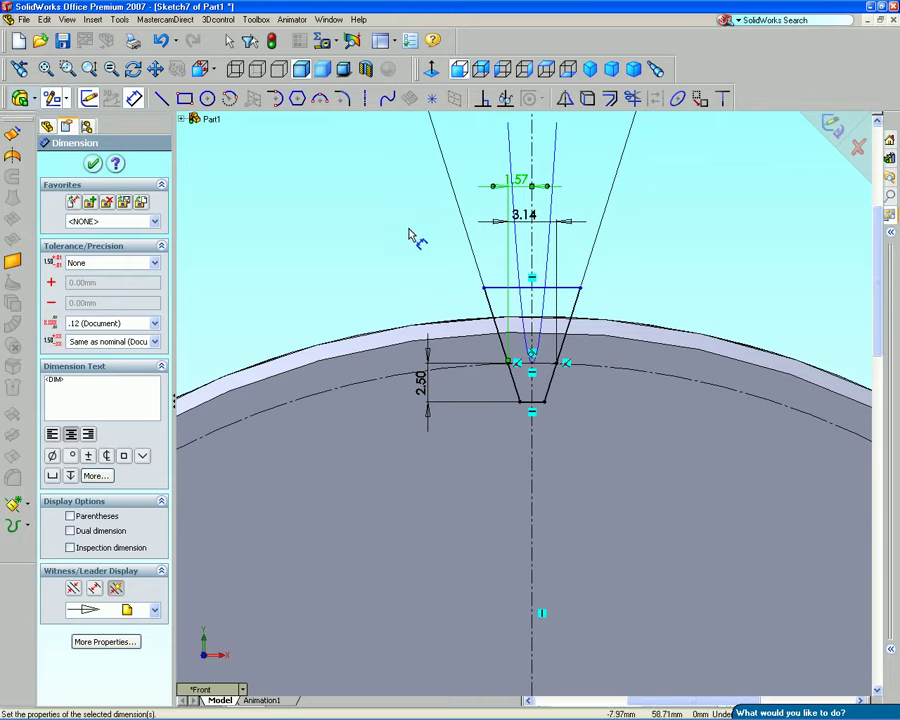
Round the tooth's bottom-left and bottom-right corners with R0.76 sketch fillets.
left_click(341, 98)
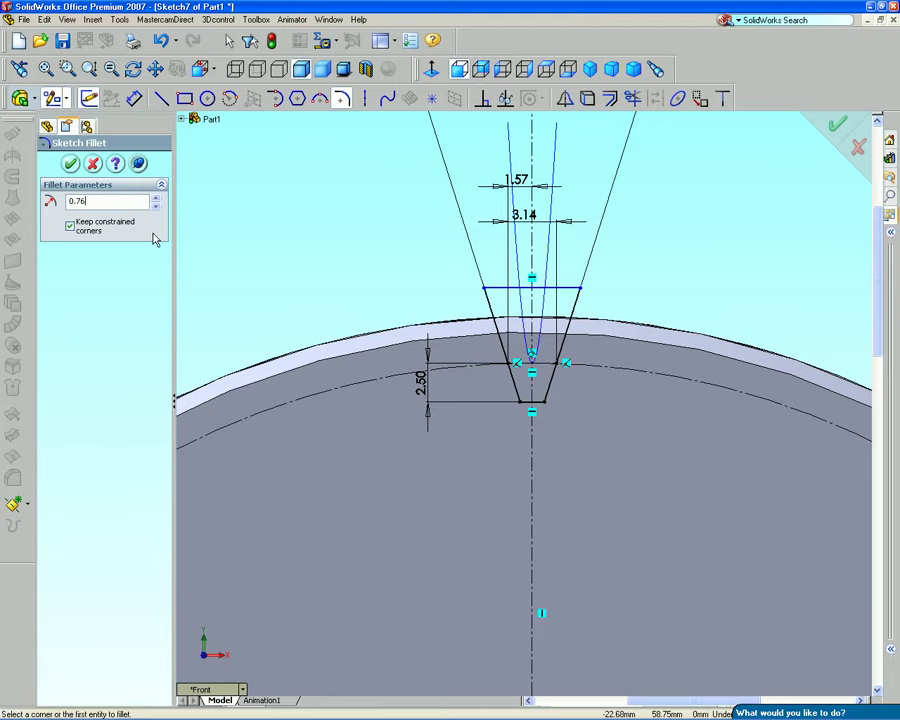
scroll(530, 421, "down", 2)
scroll(530, 421, "down", 2)
left_click(552, 371)
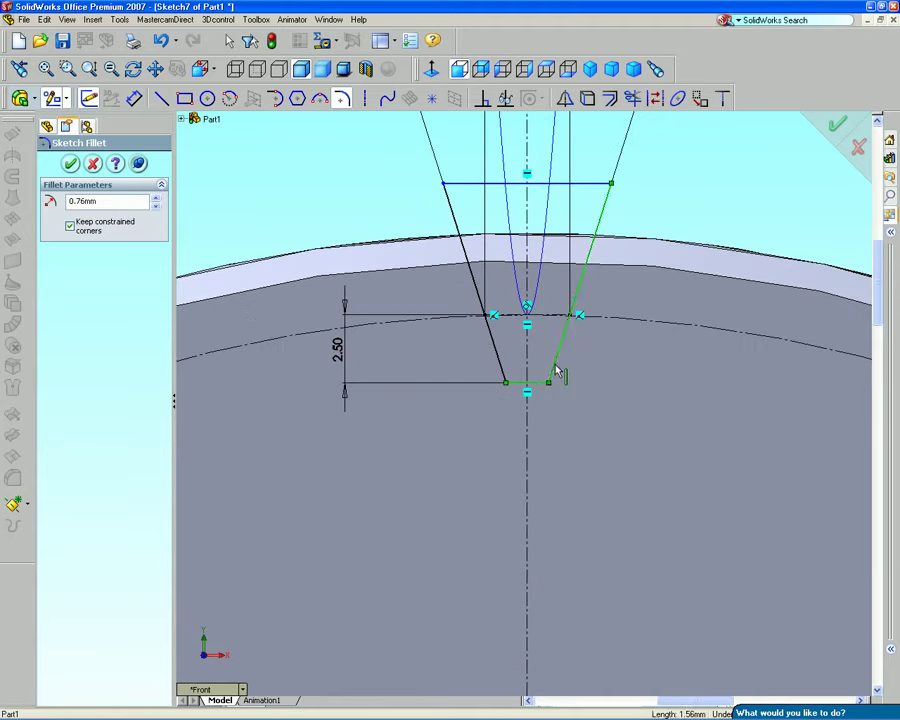
left_click(527, 387)
left_click(502, 372)
key("Return")
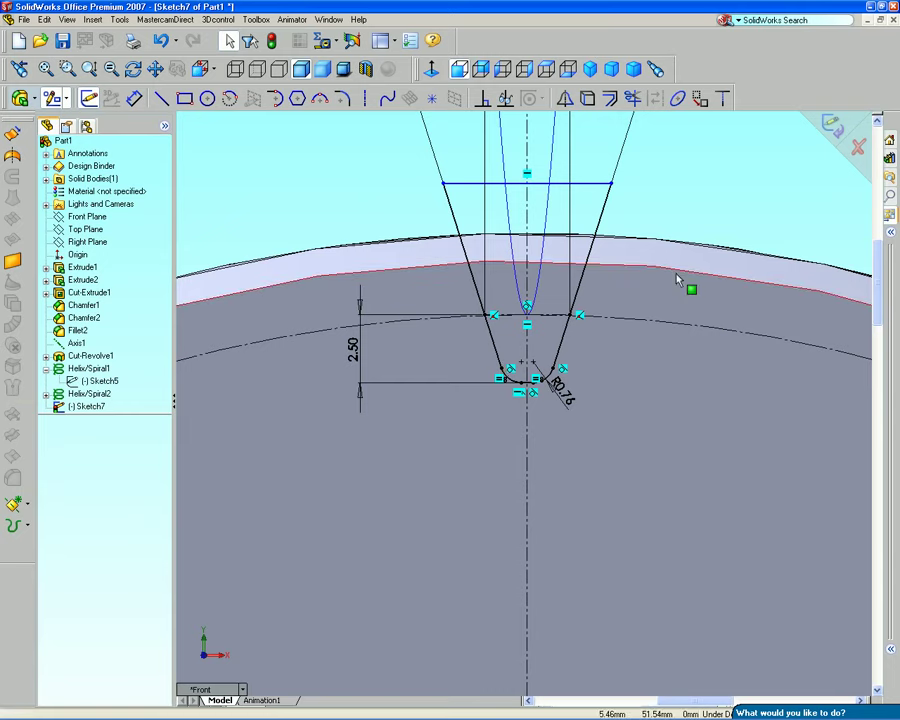
scroll(693, 278, "up", 3)
Sweep-cut Sketch7 along Helix/Spiral1 to create Cut-Sweep1.
left_click(833, 128)
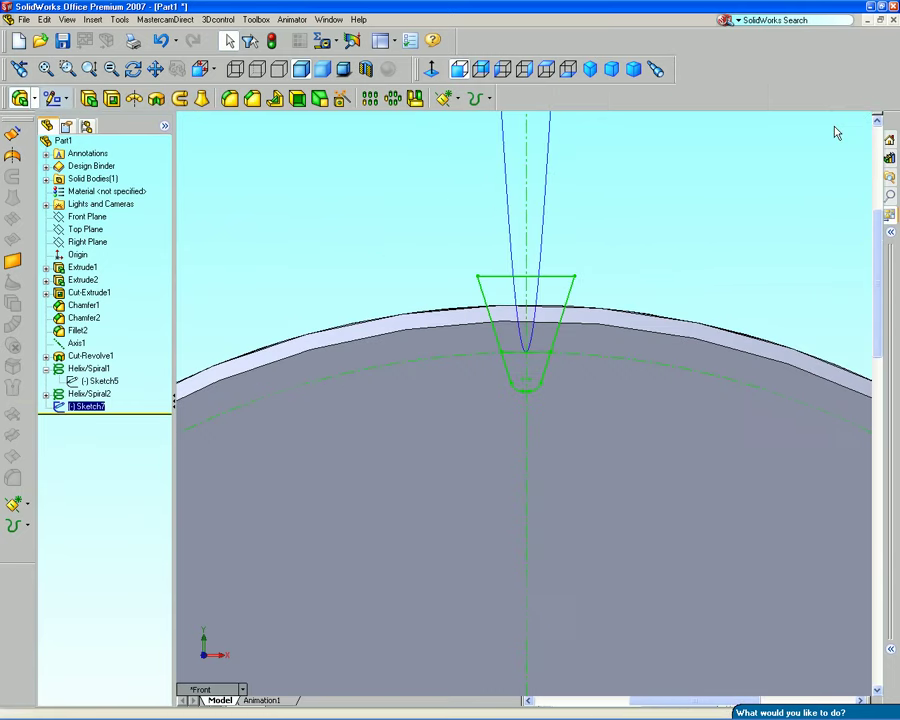
left_click(590, 68)
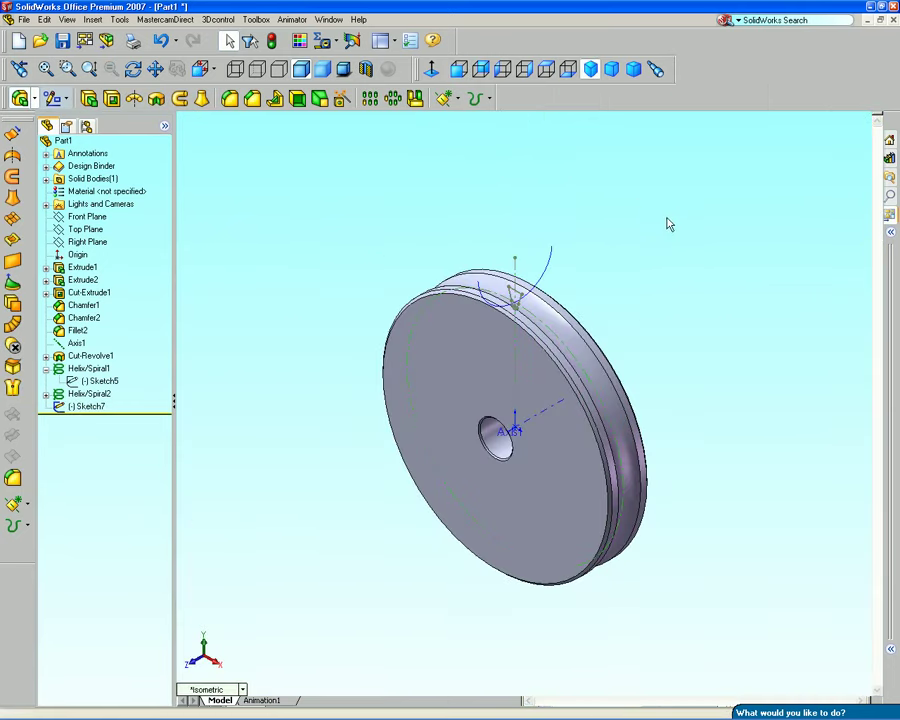
left_click(86, 407)
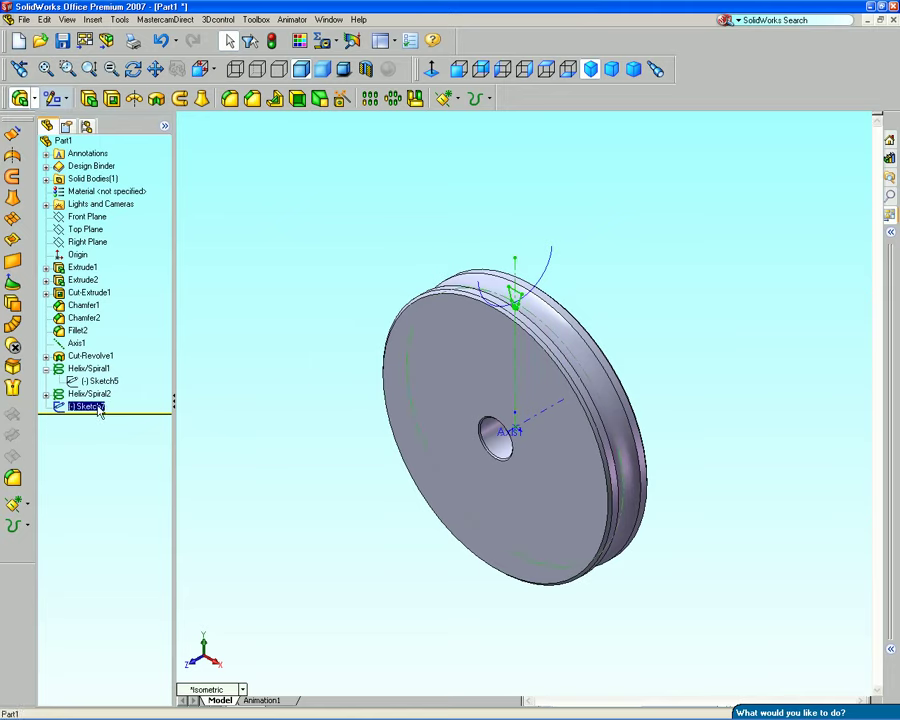
left_click(92, 19)
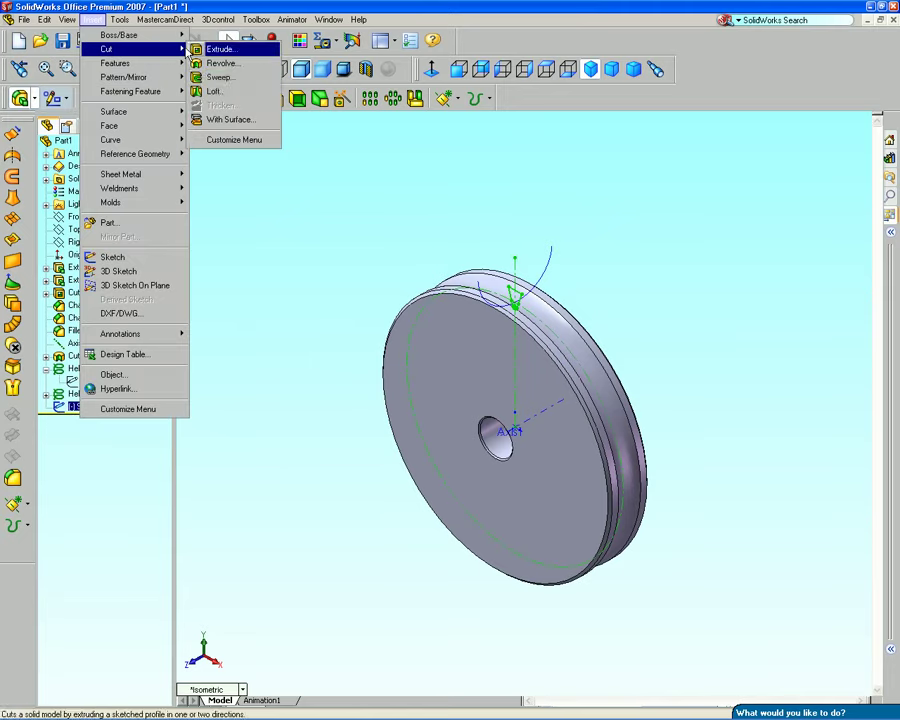
left_click(210, 77)
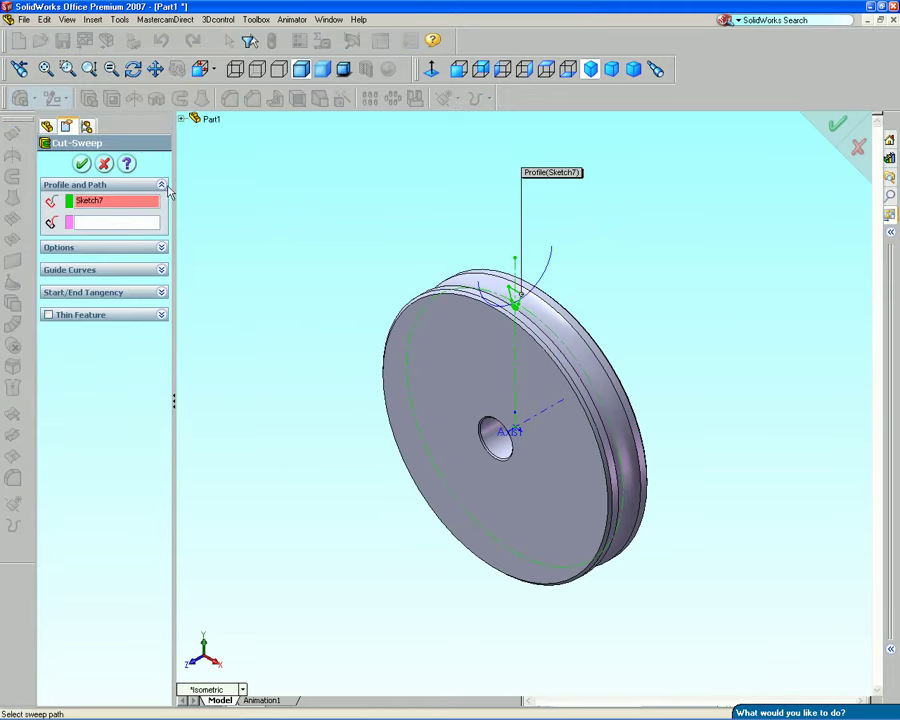
left_click(548, 276)
key("Return")
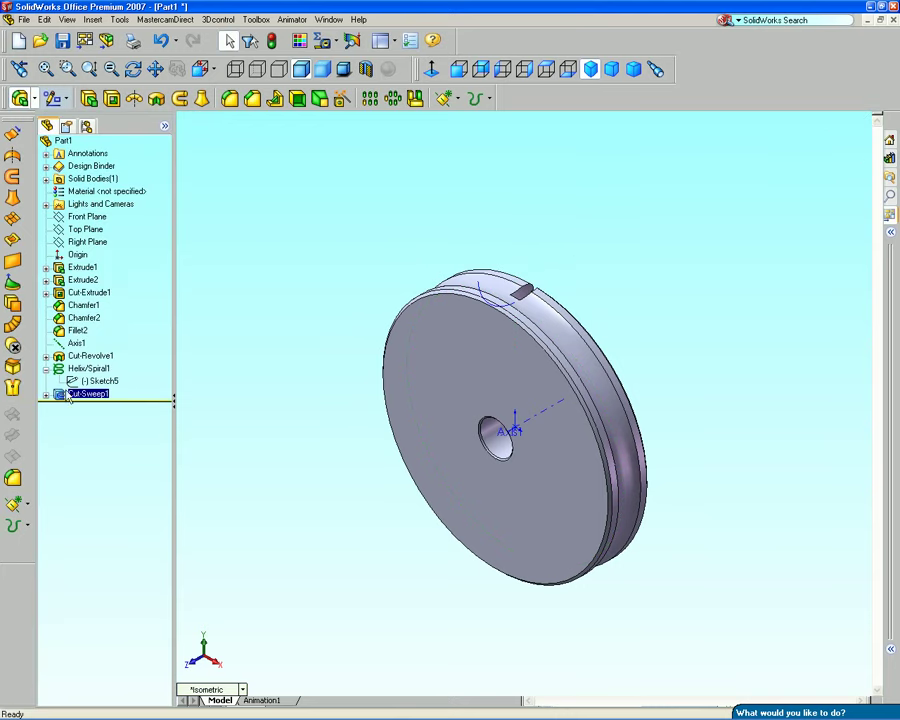
Sweep-cut Sketch7 along Helix/Spiral2 to create Cut-Sweep2, then inspect the groove in isometric view.
left_click(46, 396)
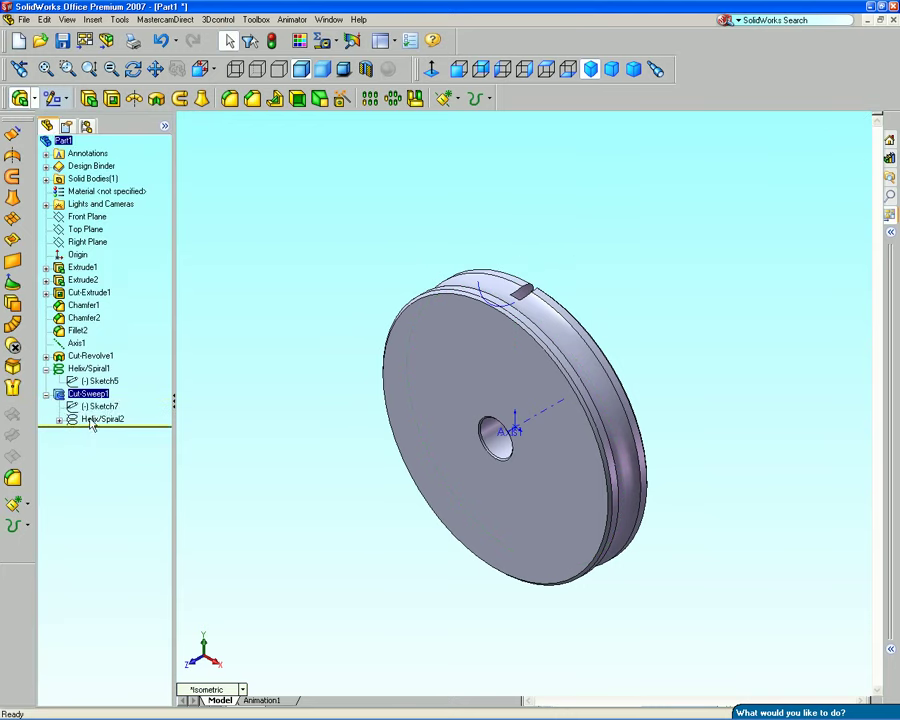
left_click(95, 407)
left_click(92, 19)
mouse_move(106, 49)
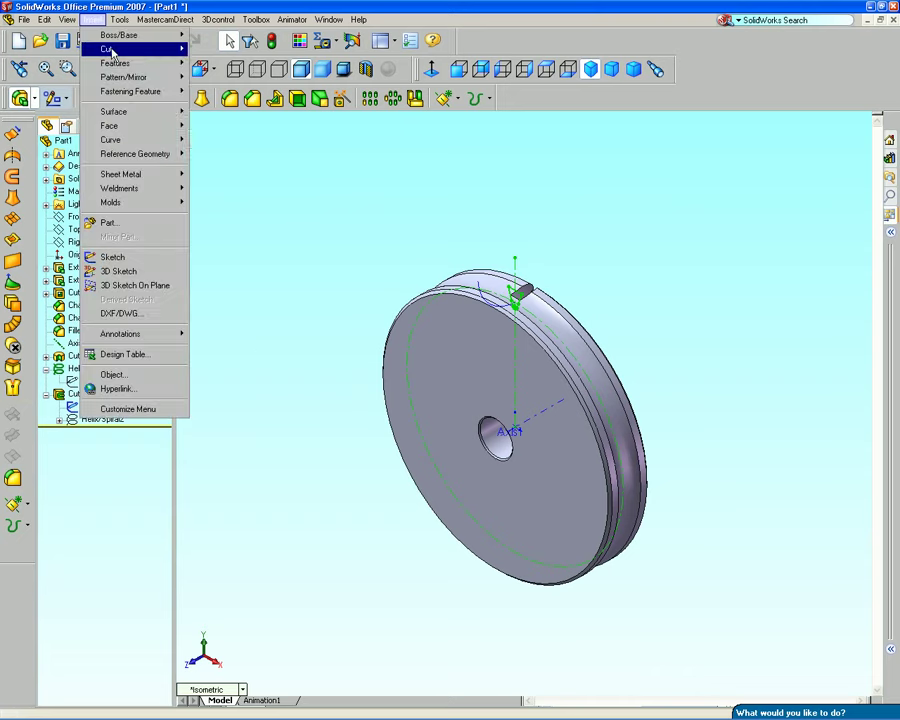
left_click(207, 75)
left_click(117, 229)
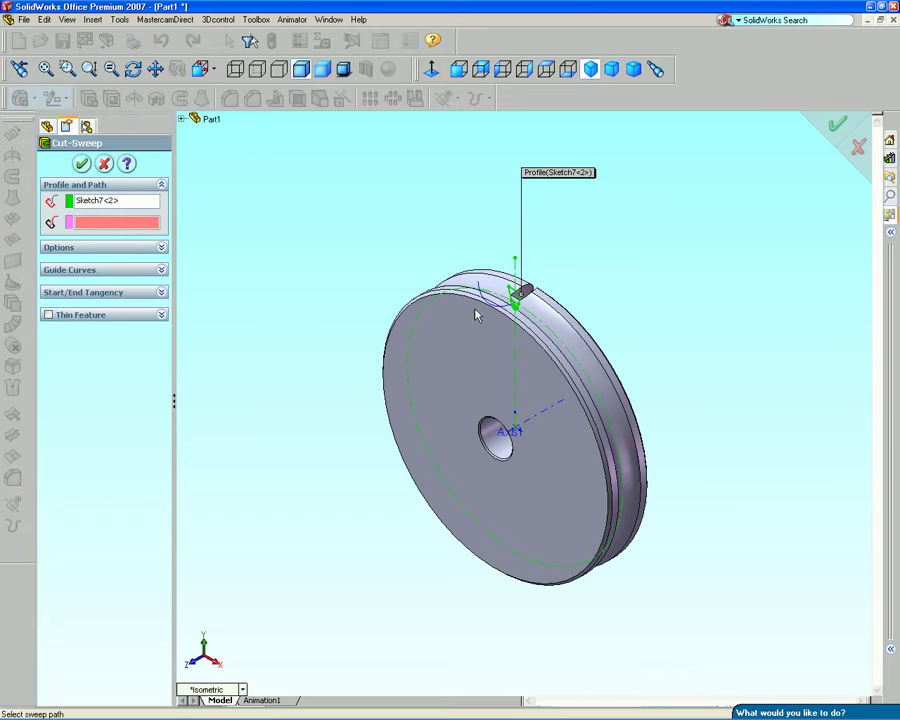
scroll(480, 290, "down", 3)
left_click(480, 313)
key("Return")
scroll(540, 249, "up", 2)
middle_click_drag(540, 249, 535, 262)
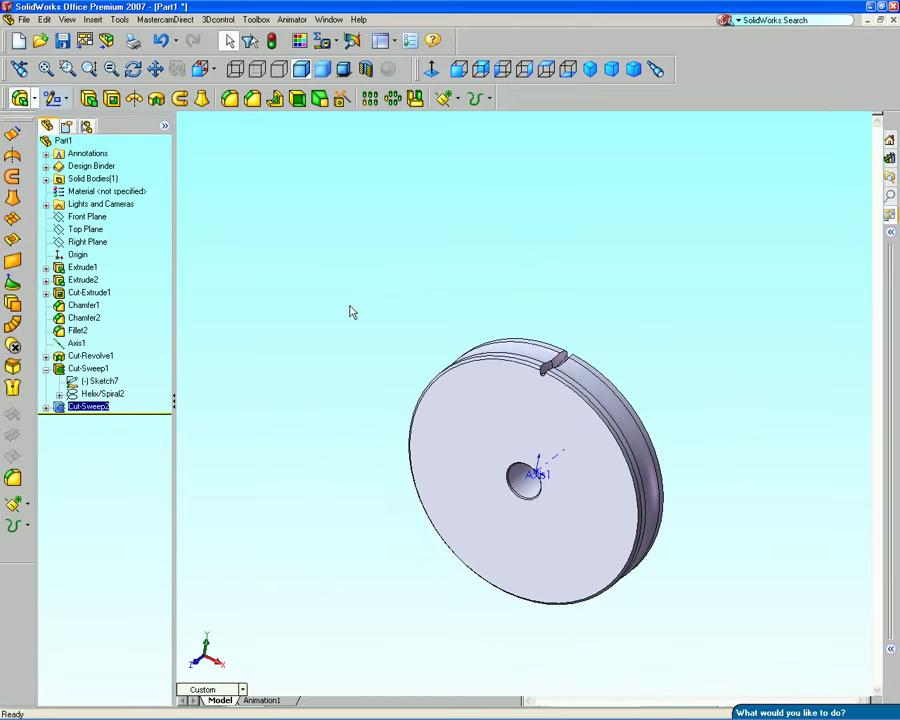
left_click(590, 68)
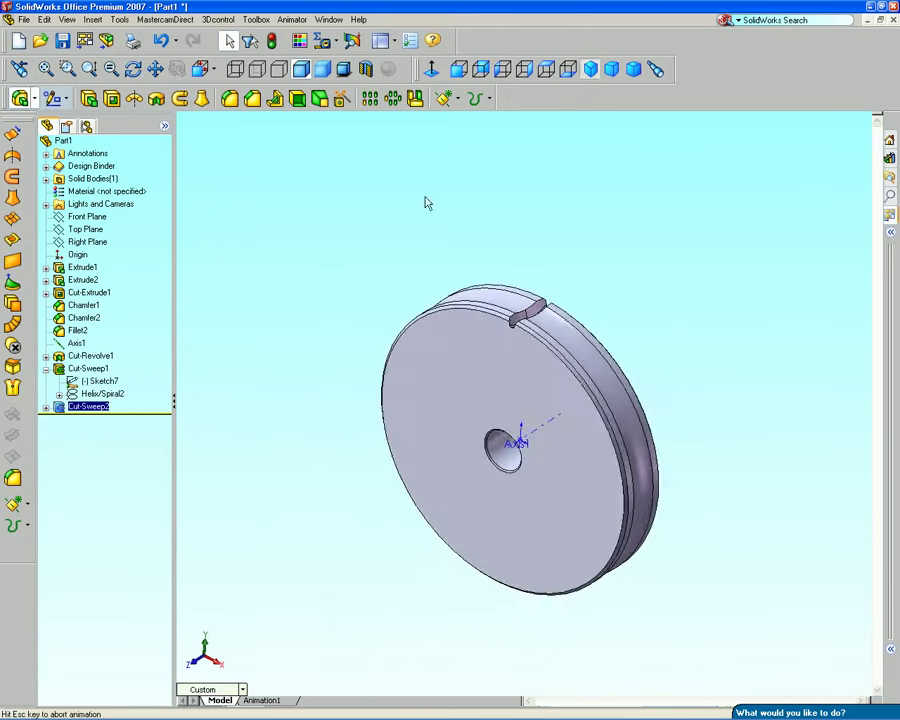
left_click(78, 344)
Pattern Cut-Sweep1 and Cut-Sweep2 50 times over 360° about Axis1, viewed shaded isometric.
left_click(392, 98)
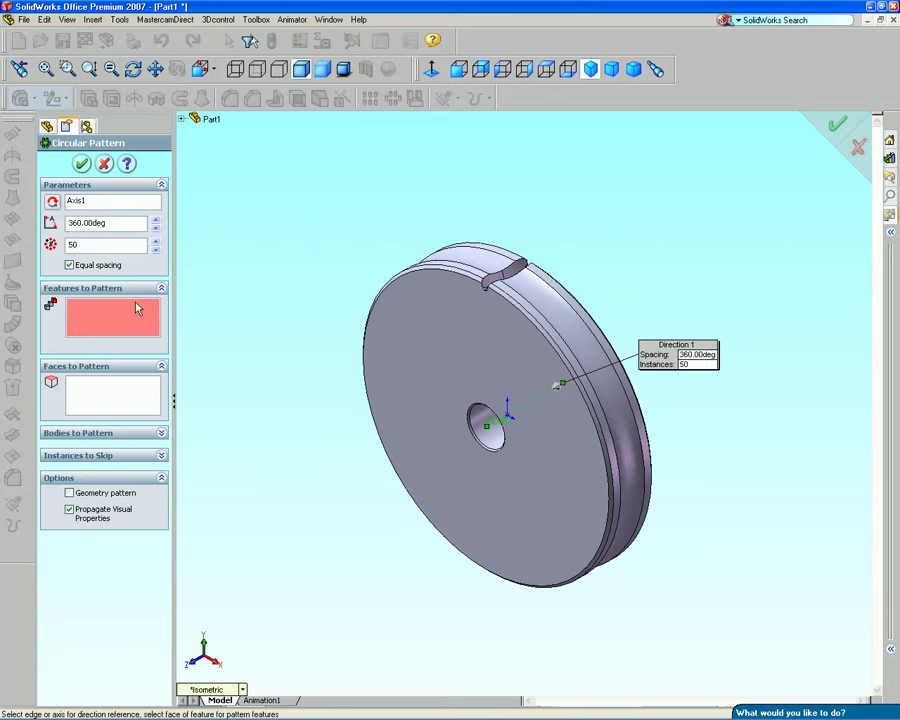
left_click(195, 118)
left_click(236, 346)
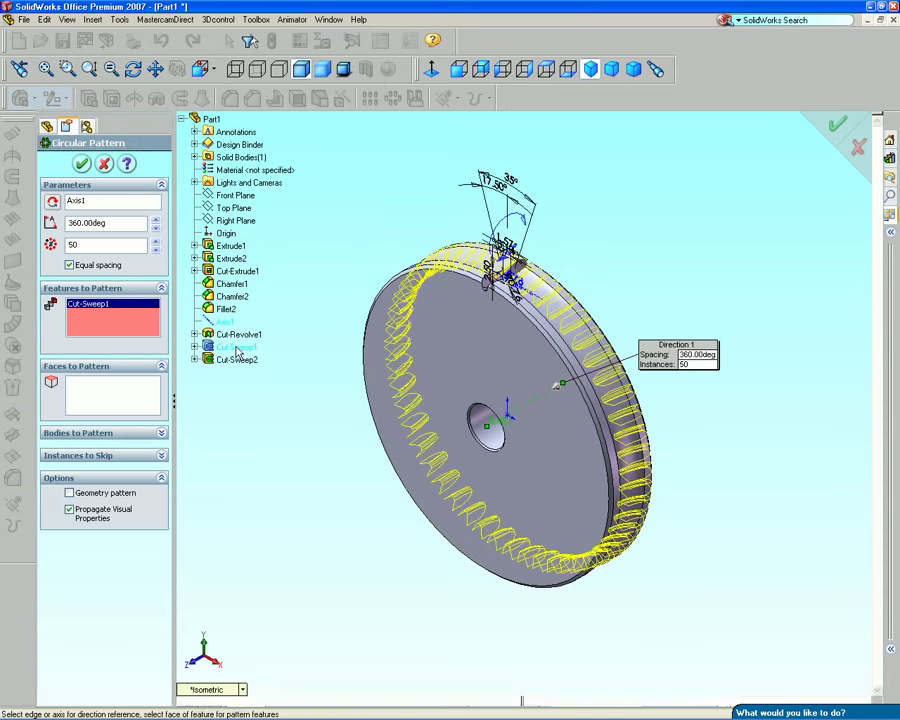
left_click(236, 359)
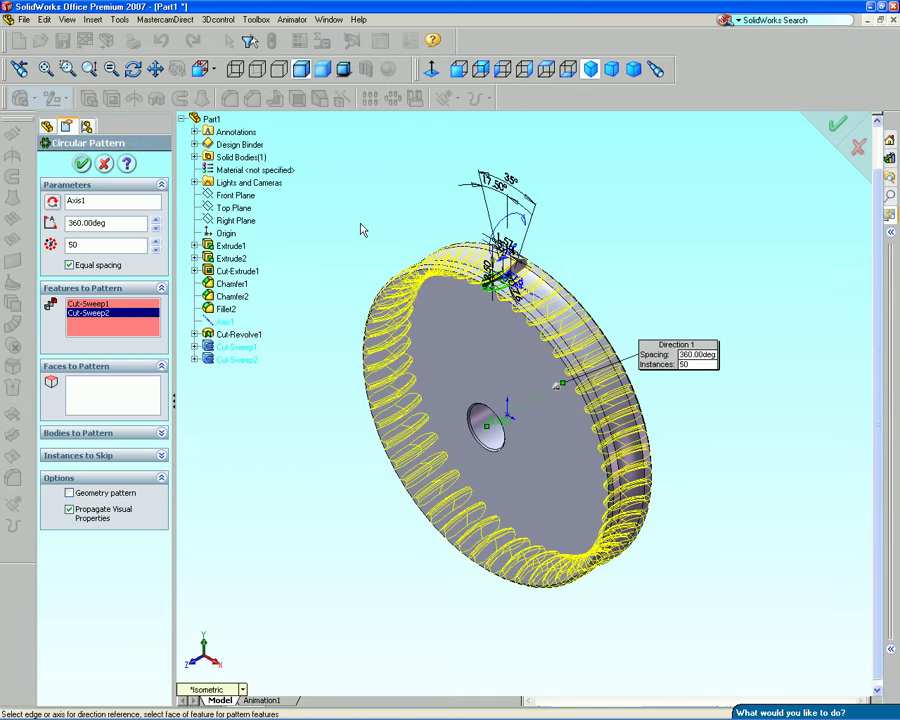
key("Return")
mouse_move(362, 230)
middle_mouse_down()
mouse_move(270, 230)
mouse_move(313, 202)
mouse_move(360, 146)
middle_mouse_up()
left_click(323, 70)
left_click(322, 69)
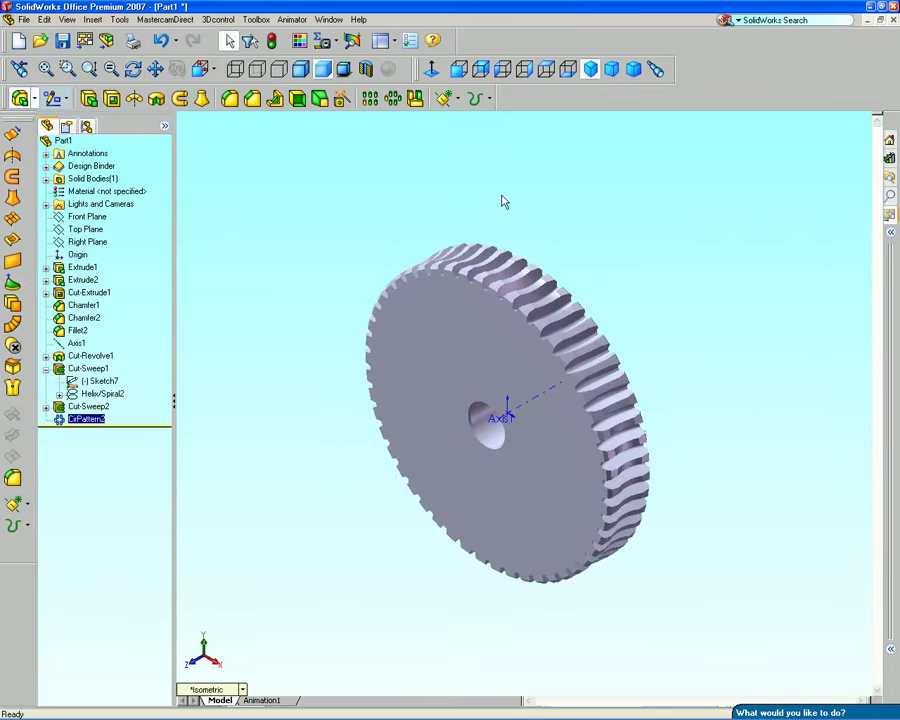